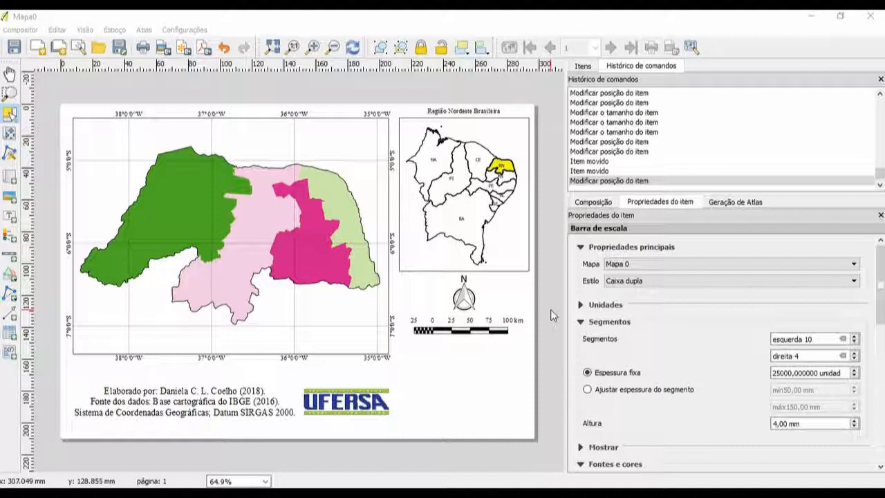
# Step: Dismiss the Python error message and return to the Mapa0 print composer with no item selected
pyautogui.click(454, 15)
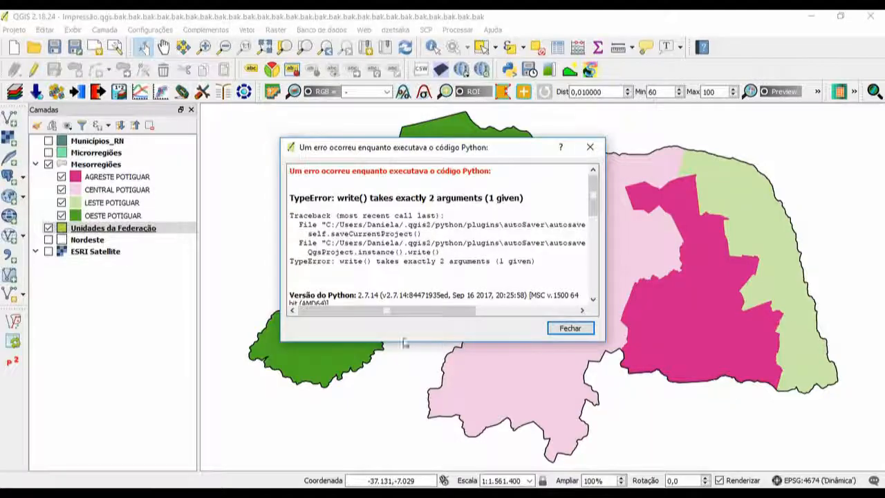
pyautogui.click(566, 327)
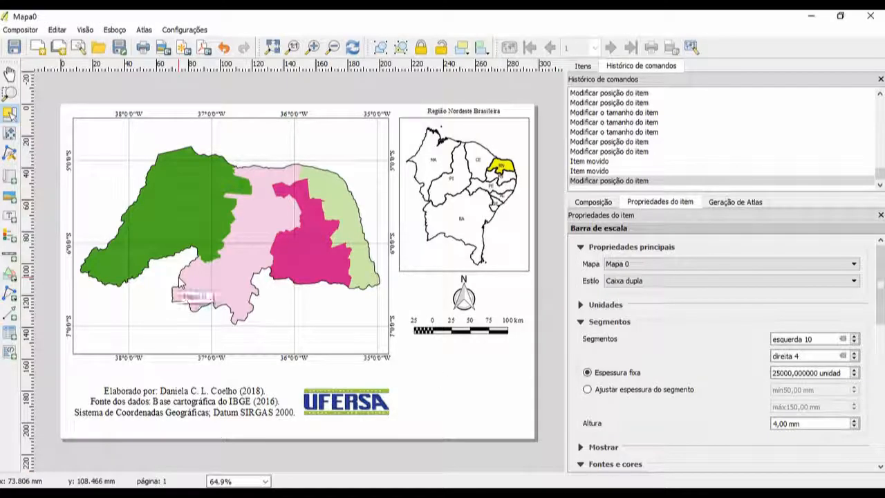
pyautogui.click(207, 194)
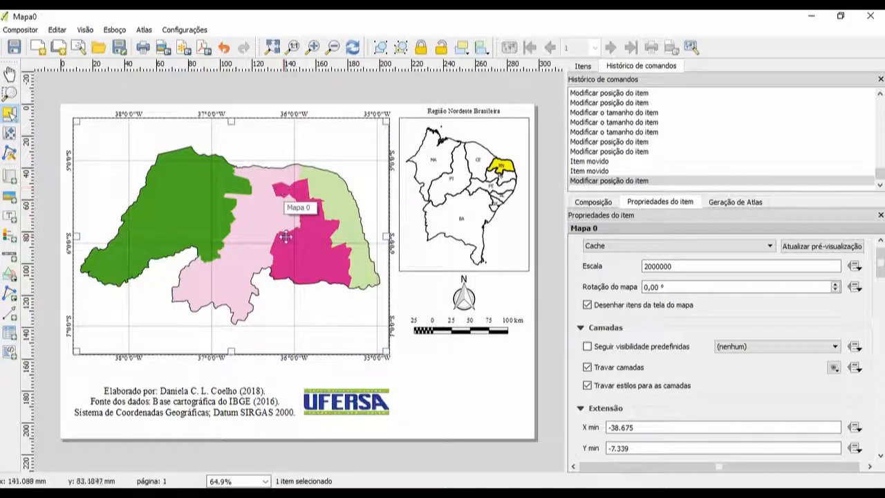
pyautogui.click(451, 367)
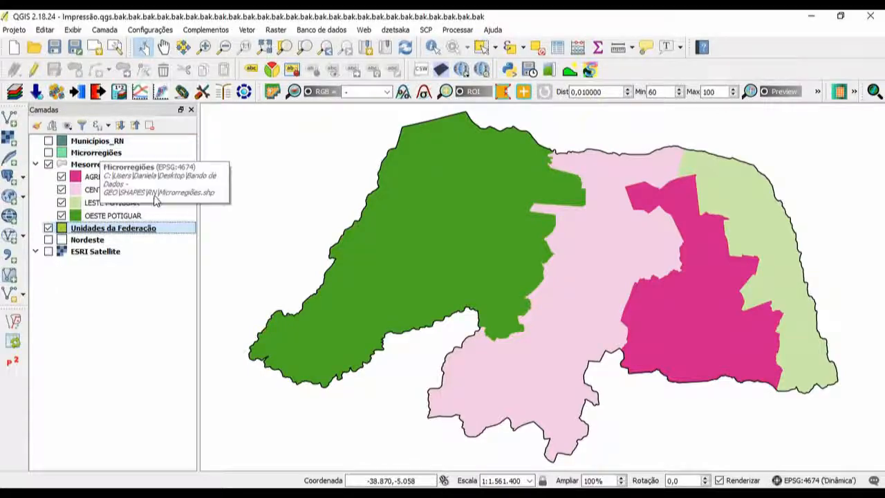
pyautogui.hotkey('alt', 'Tab')
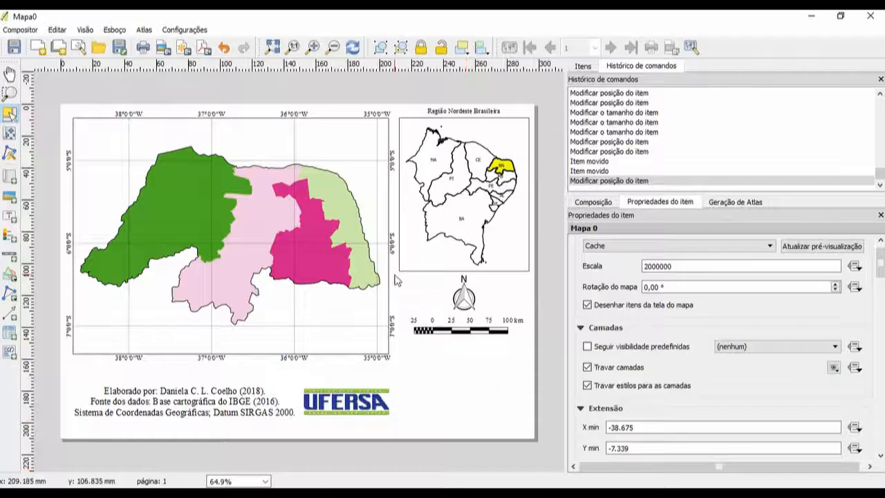
# Step: Add a legend to the layout in the empty area below the scale bar
pyautogui.click(11, 238)
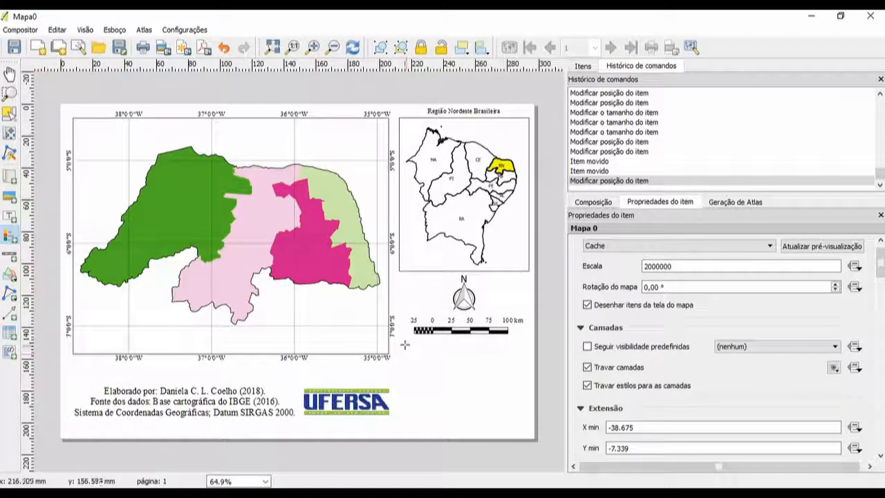
pyautogui.moveTo(405, 343); pyautogui.dragTo(530, 439)
pyautogui.scroll(-1, 484, 312)
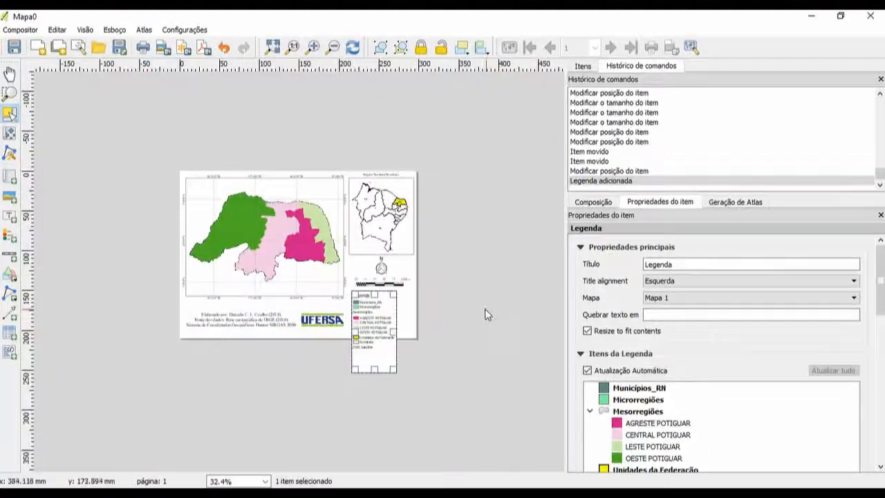
pyautogui.scroll(1, 373, 359)
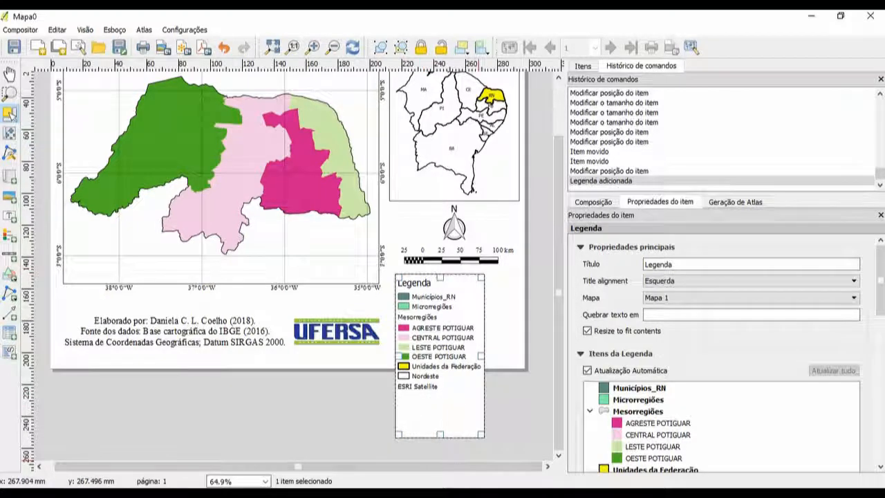
pyautogui.click(360, 492)
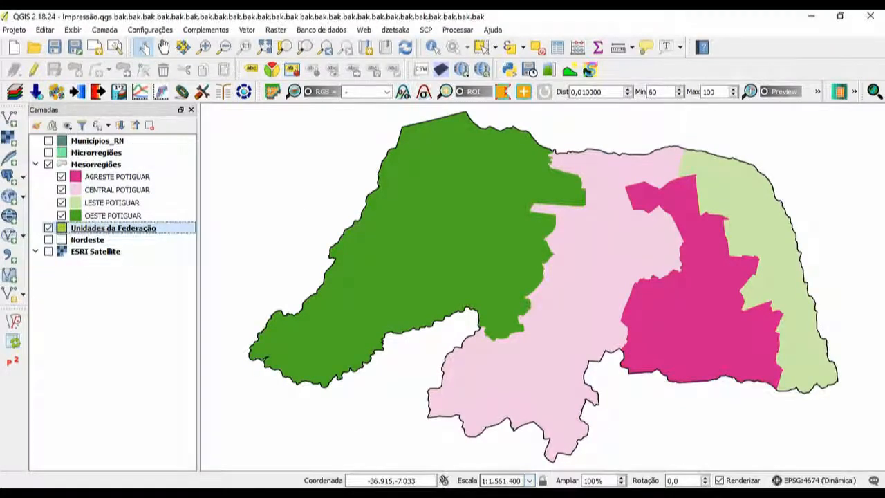
pyautogui.click(499, 493)
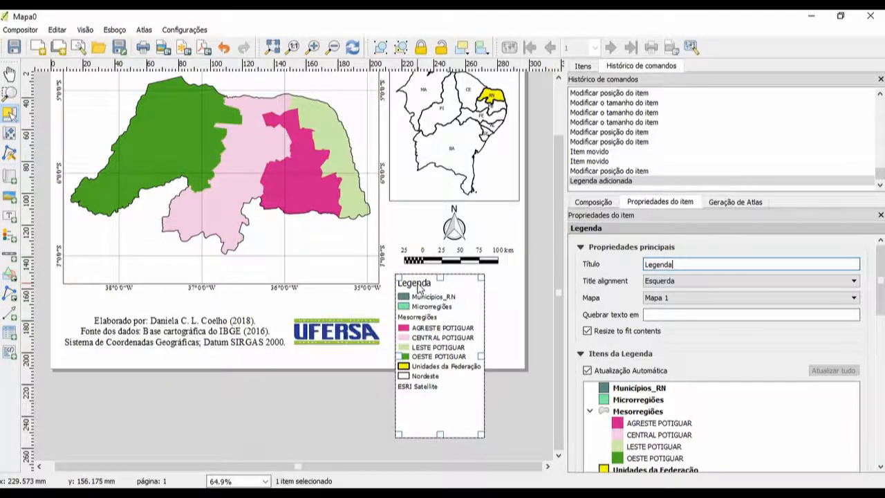
# Step: Try the Direita alignment for the legend title and settle on Centro
pyautogui.click(699, 280)
pyautogui.click(681, 298)
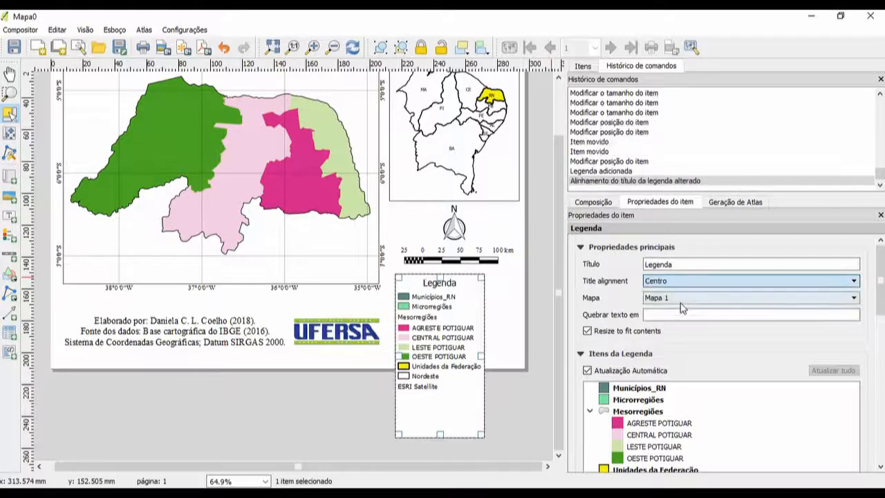
pyautogui.click(679, 298)
pyautogui.click(681, 281)
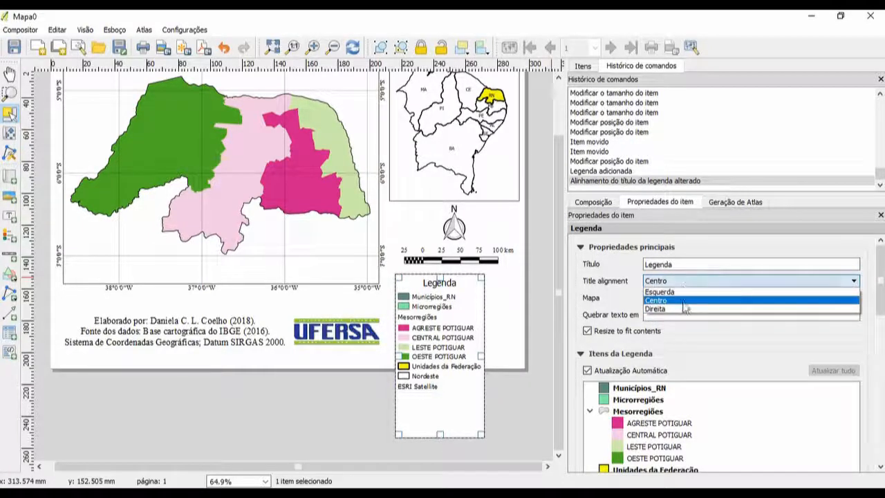
pyautogui.click(687, 308)
pyautogui.click(674, 278)
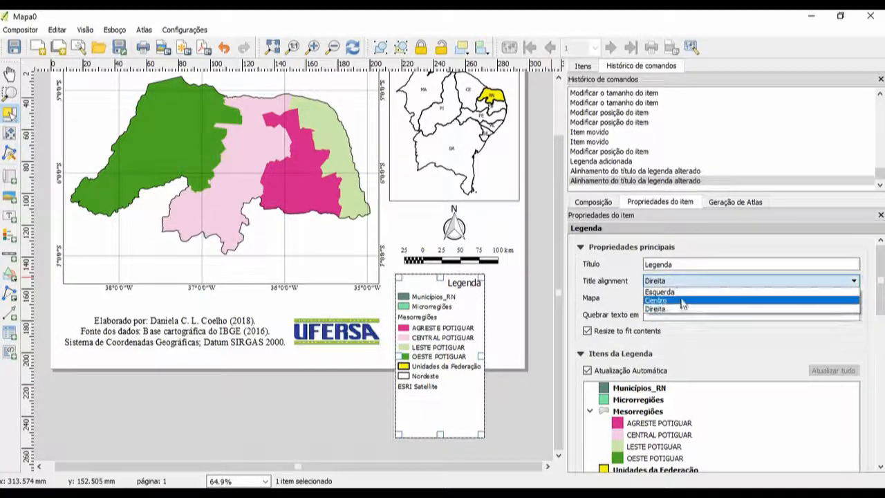
pyautogui.click(683, 301)
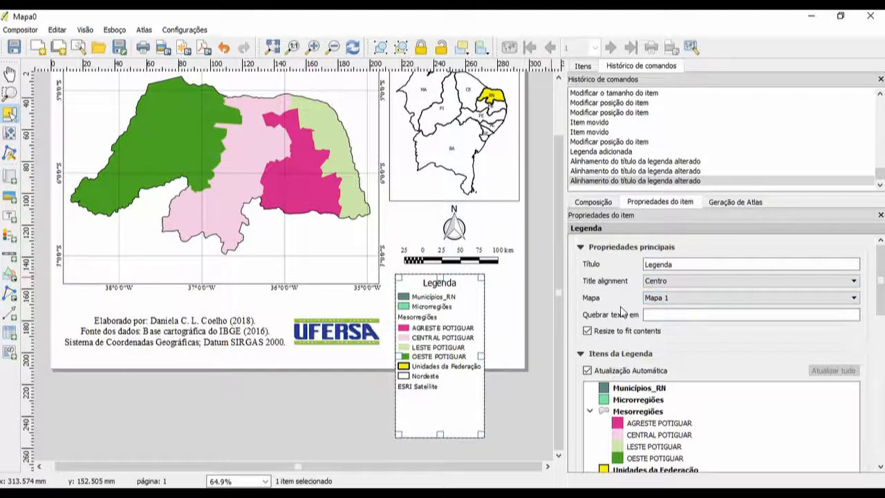
# Step: Link the legend to the main map, Mapa 0
pyautogui.click(657, 298)
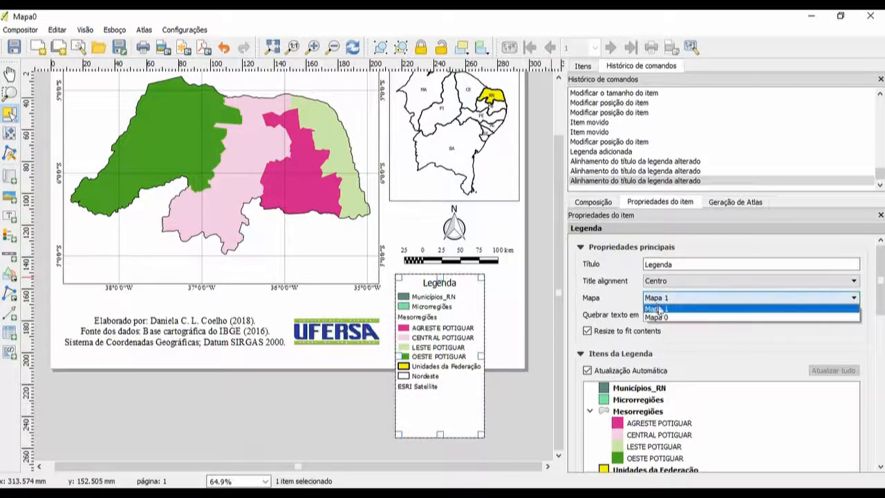
pyautogui.click(656, 316)
pyautogui.click(656, 298)
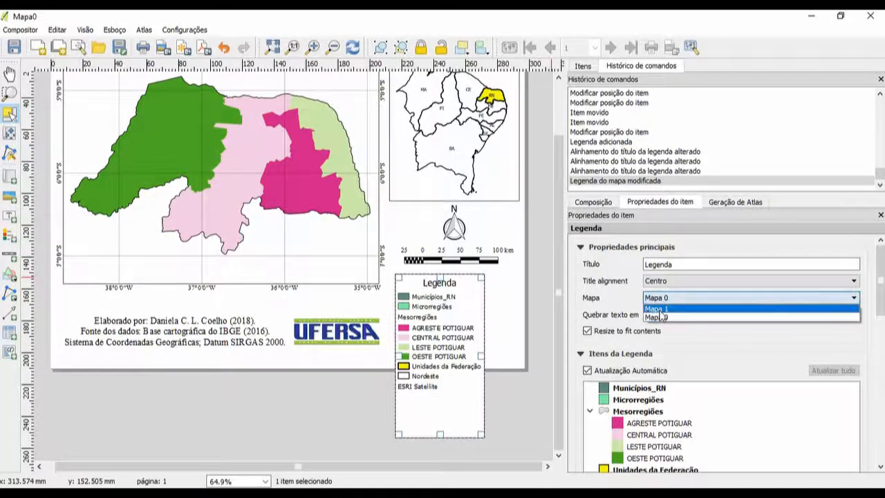
pyautogui.click(658, 316)
pyautogui.click(657, 298)
pyautogui.click(658, 317)
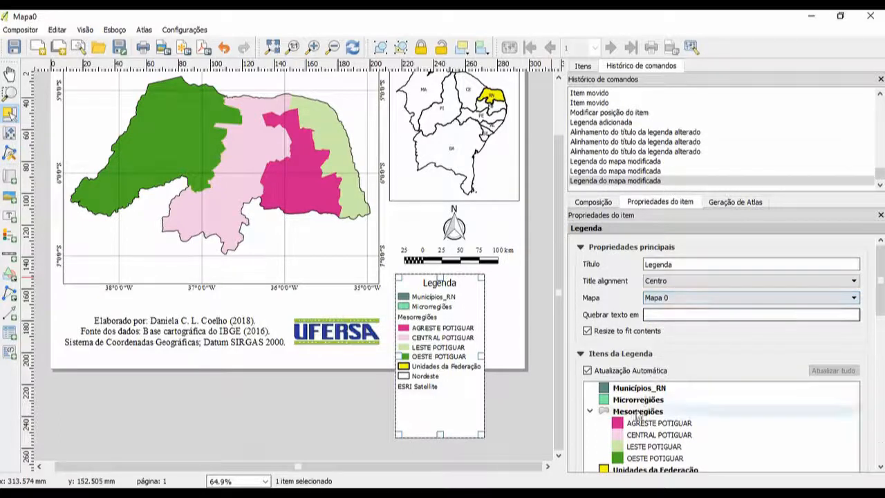
# Step: Turn off automatic updating of the legend items and remove the Municípios_RN and Microrregiões entries
pyautogui.scroll(-1, 622, 415)
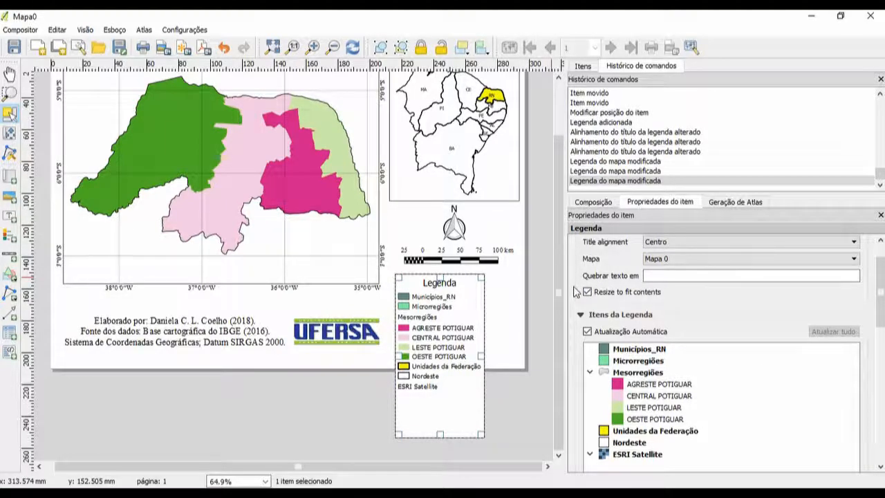
pyautogui.scroll(-1, 576, 292)
pyautogui.scroll(-1, 576, 291)
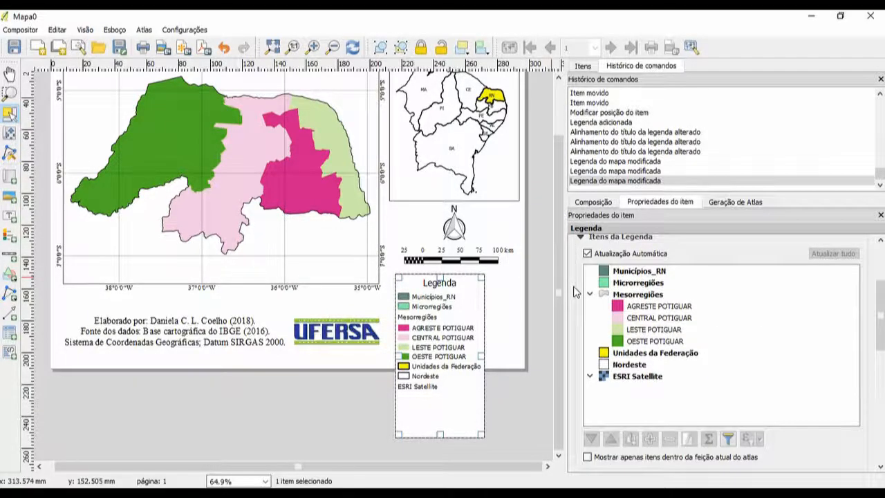
pyautogui.scroll(1, 576, 292)
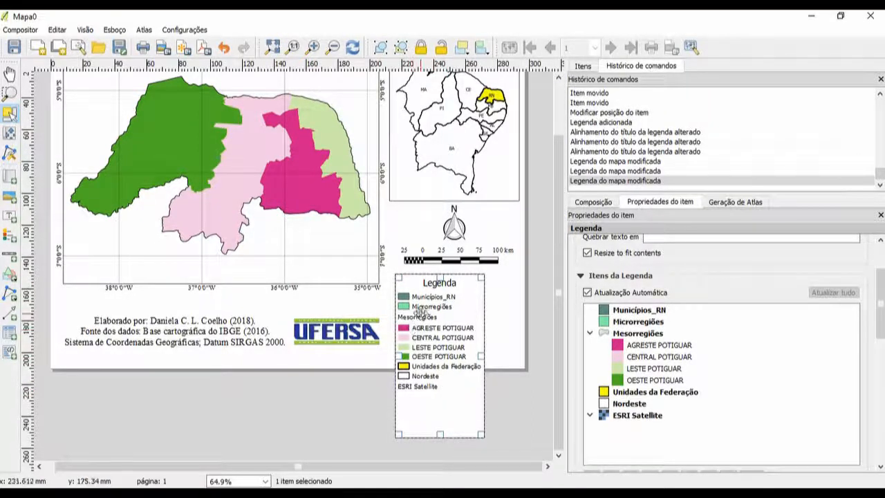
pyautogui.click(586, 292)
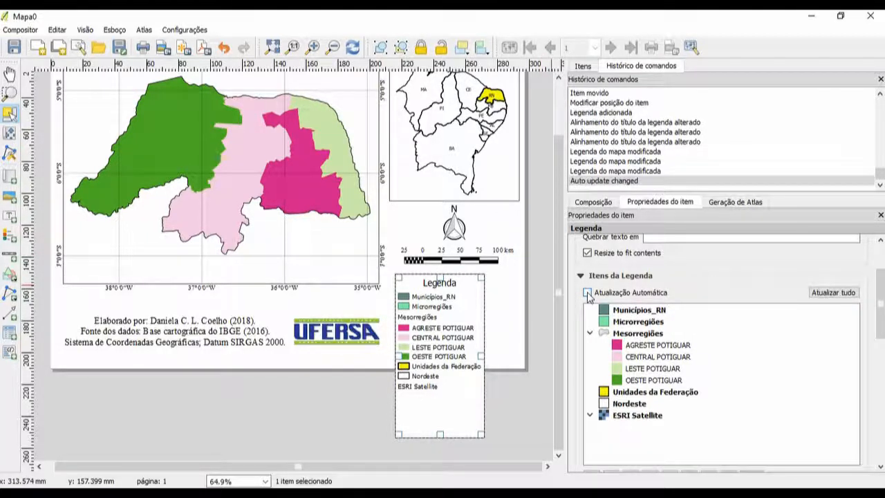
pyautogui.scroll(-1, 578, 301)
pyautogui.click(587, 254)
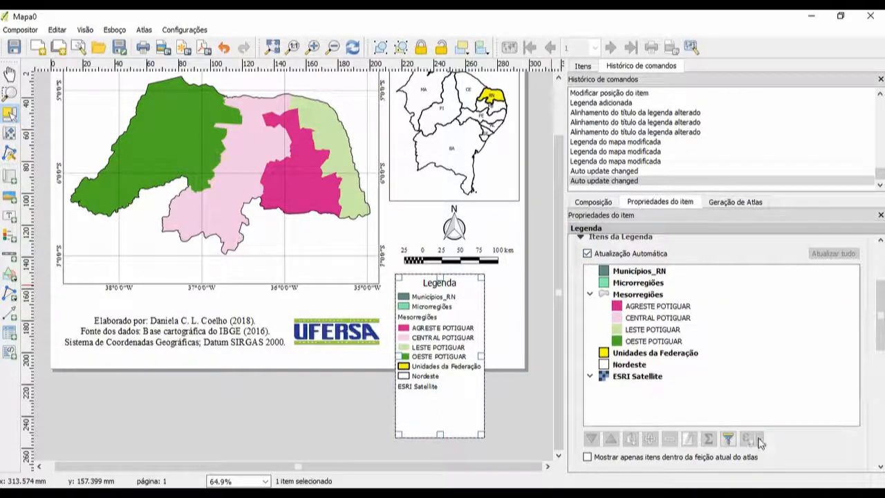
pyautogui.click(586, 254)
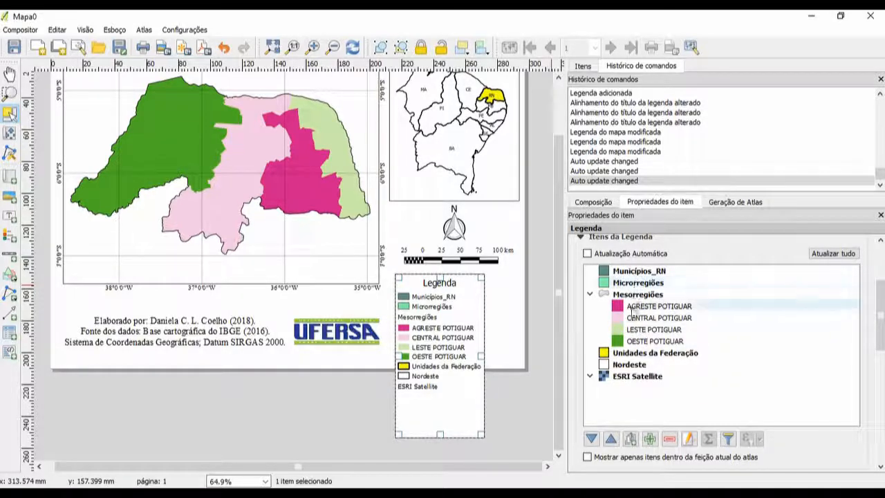
pyautogui.click(633, 273)
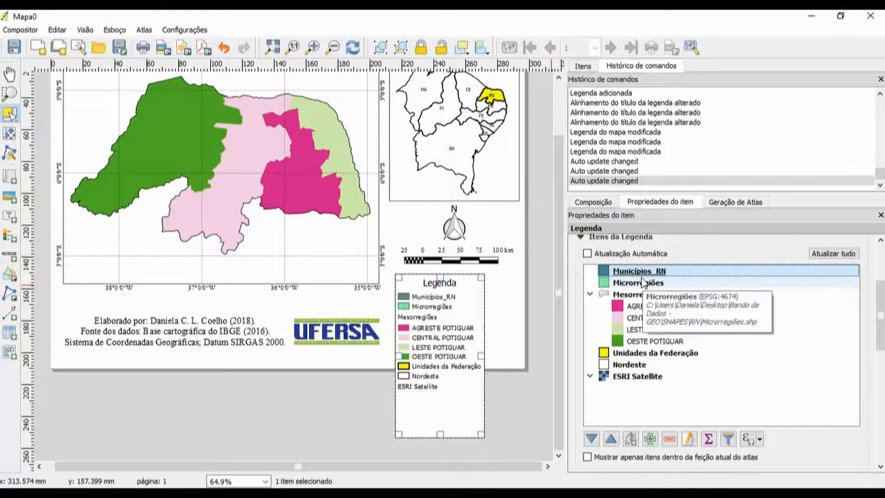
pyautogui.click(669, 440)
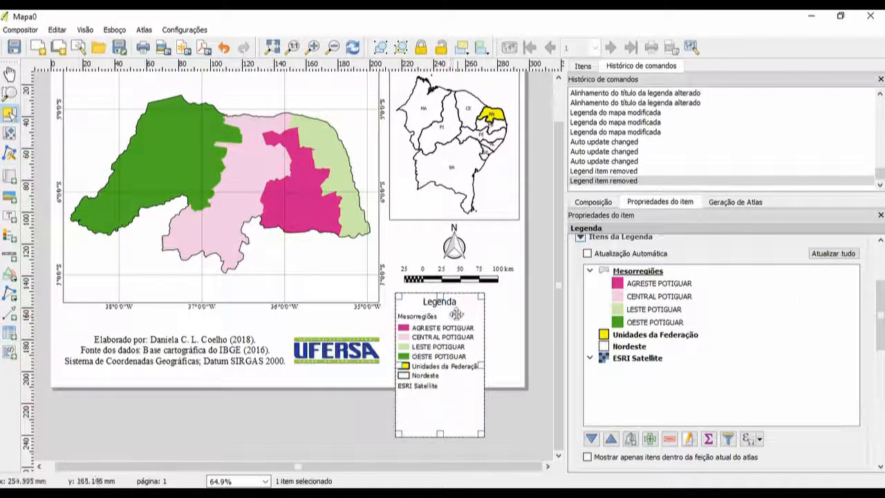
# Step: Rename the Mesorregiões legend entry to "Mesorregiões do RN"
pyautogui.click(649, 273)
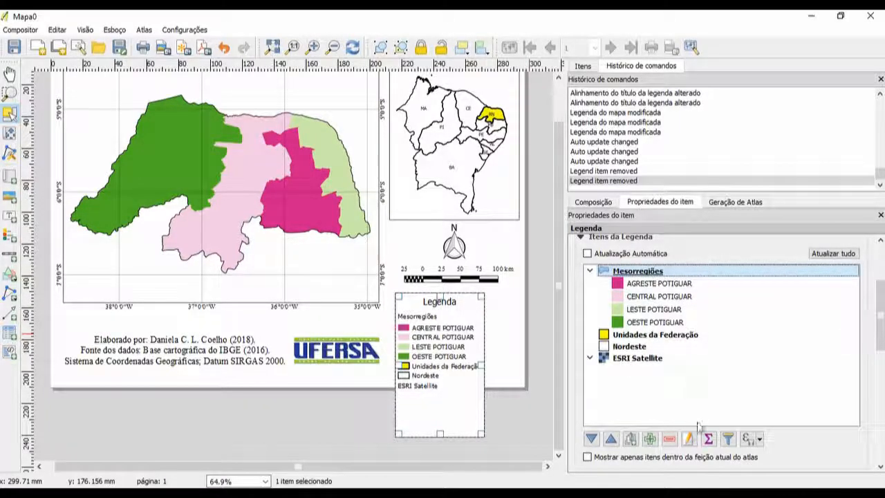
pyautogui.click(689, 441)
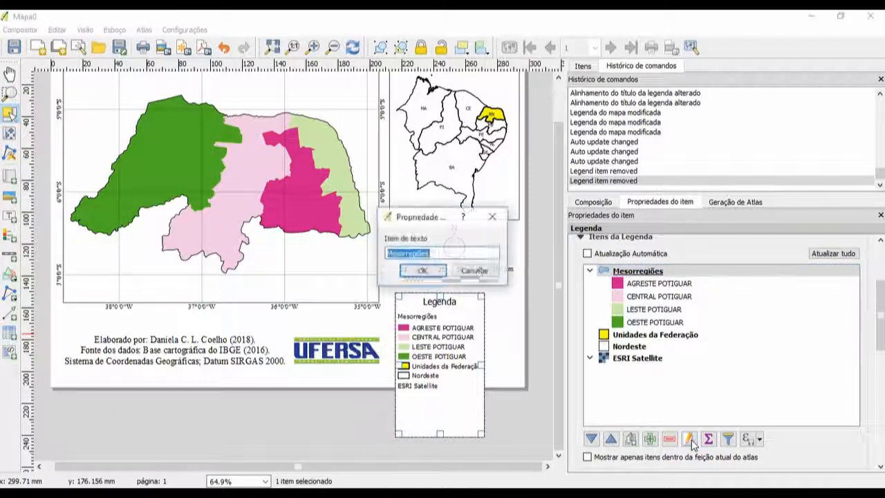
pyautogui.click(463, 254)
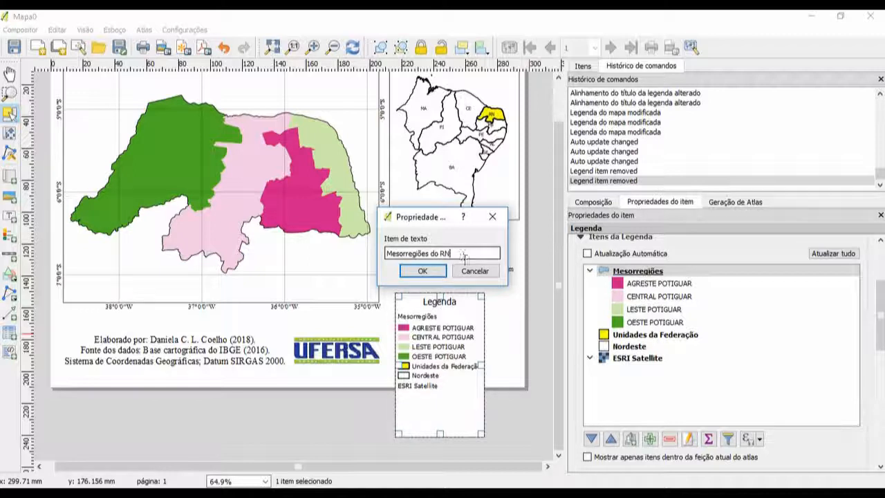
pyautogui.click(429, 271)
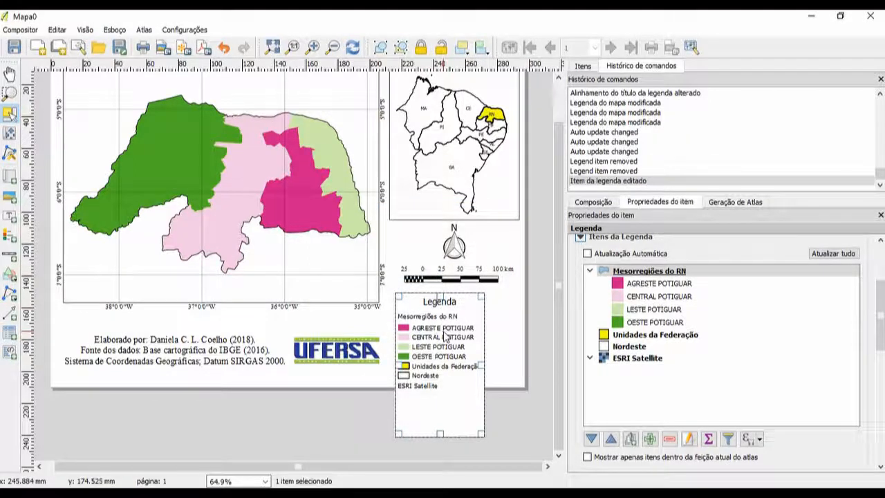
# Step: Look through the four mesoregion classes in the legend item list
pyautogui.click(648, 286)
pyautogui.click(648, 296)
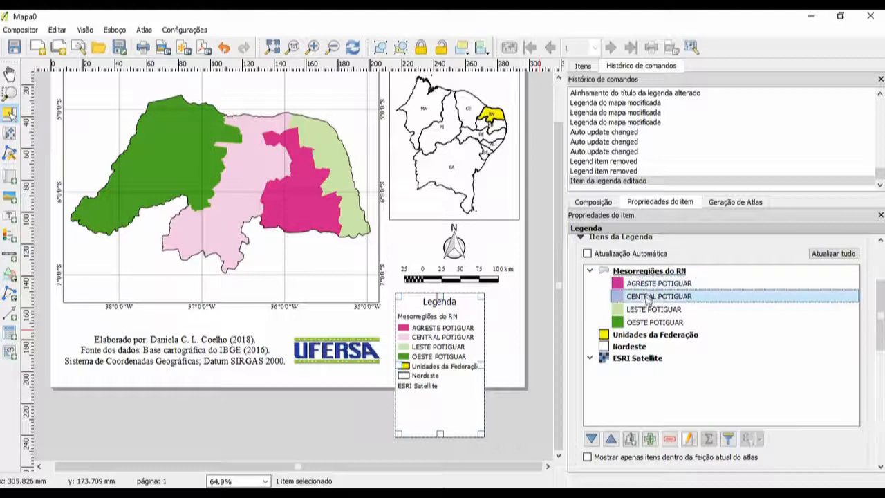
pyautogui.click(649, 309)
pyautogui.click(648, 322)
pyautogui.click(648, 314)
pyautogui.click(648, 298)
pyautogui.click(648, 286)
pyautogui.click(648, 299)
pyautogui.click(651, 313)
pyautogui.click(657, 324)
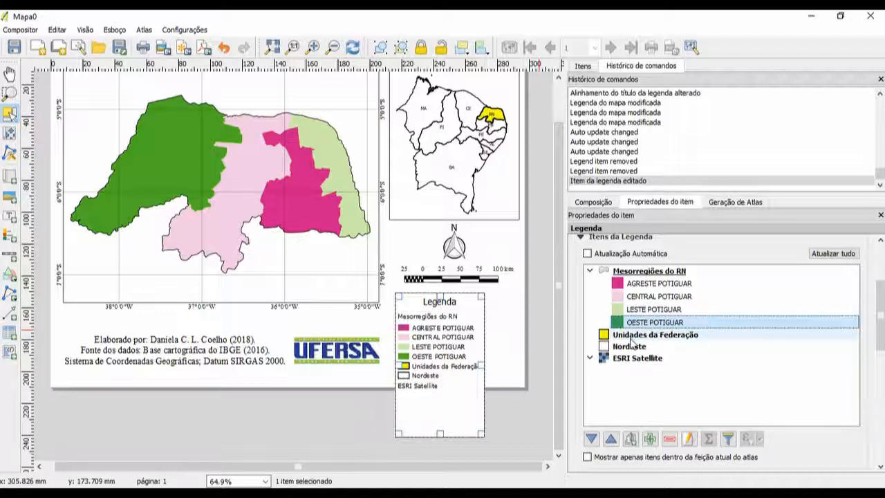
# Step: Rename the Unidades da Federação legend entry to "Estado do Rio Grande do Norte"
pyautogui.click(631, 338)
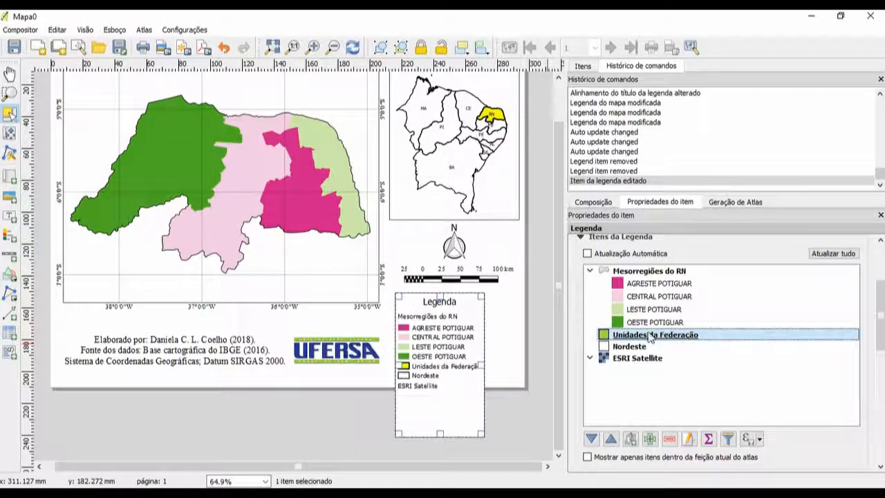
pyautogui.click(688, 440)
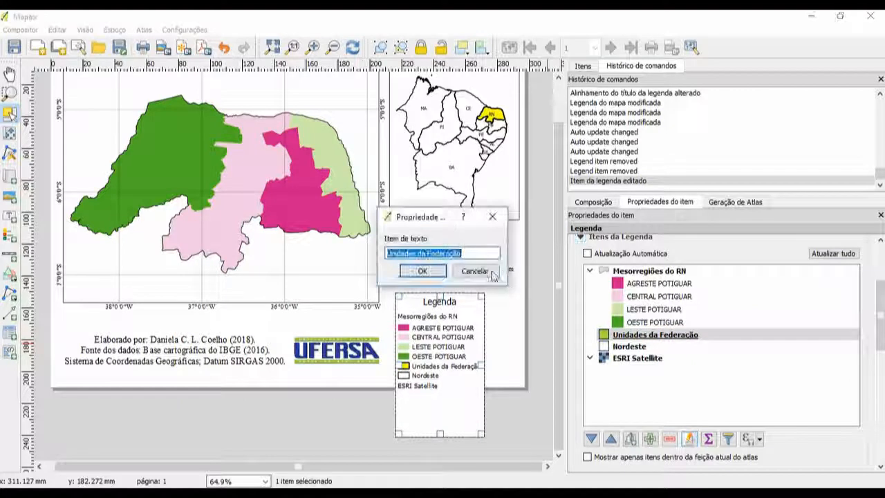
pyautogui.write('Estado do Rio Grande do Norte')
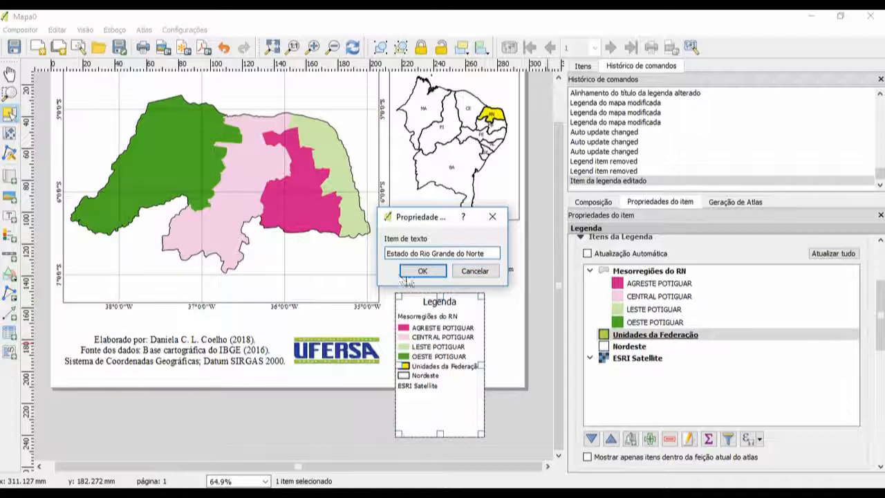
pyautogui.click(421, 271)
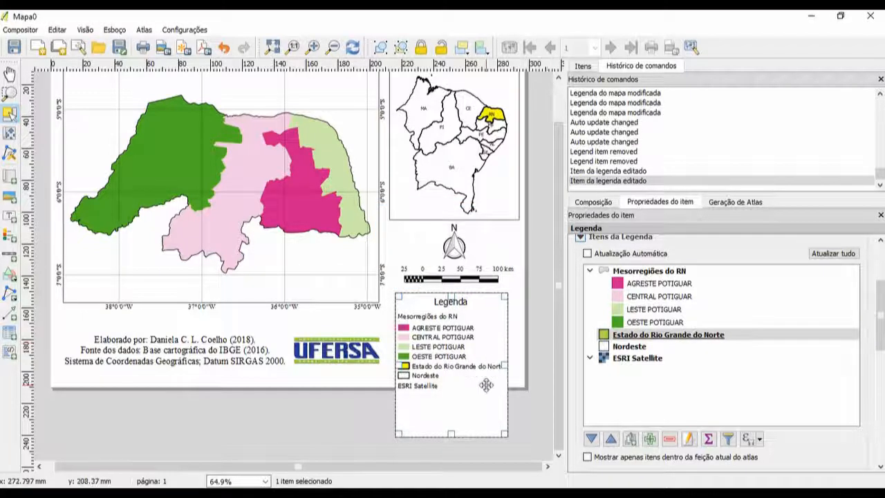
# Step: Rename the Nordeste legend entry to "Região Nordeste"
pyautogui.click(629, 347)
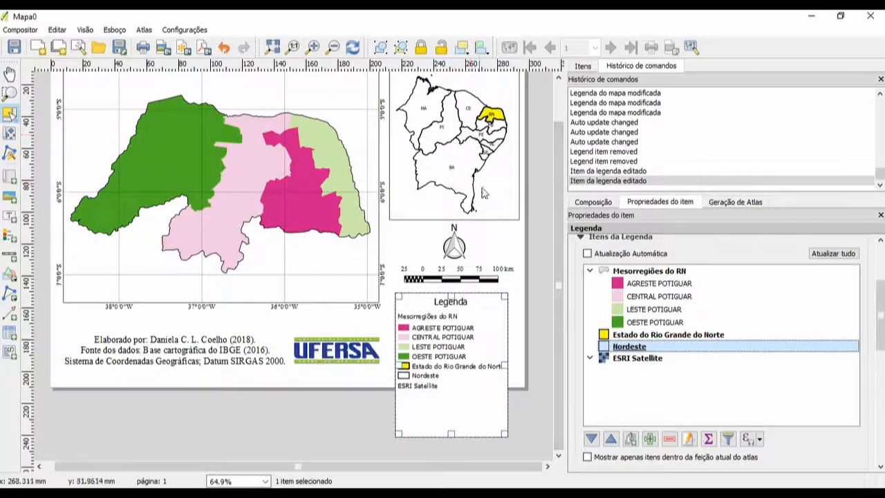
pyautogui.scroll(1, 483, 177)
pyautogui.scroll(-2, 462, 185)
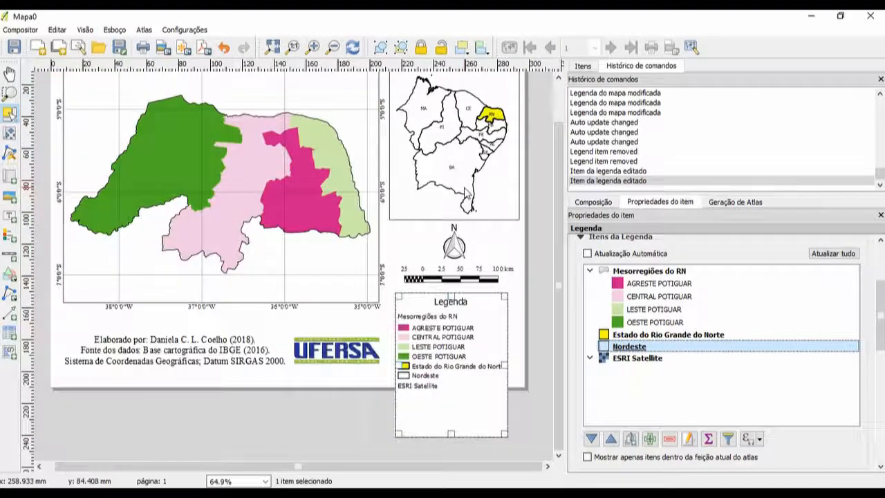
pyautogui.scroll(1, 387, 187)
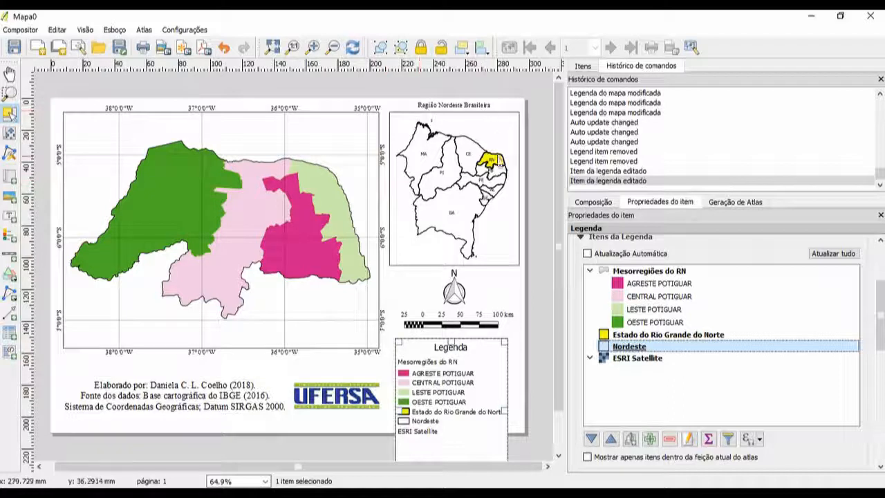
pyautogui.doubleClick(629, 347)
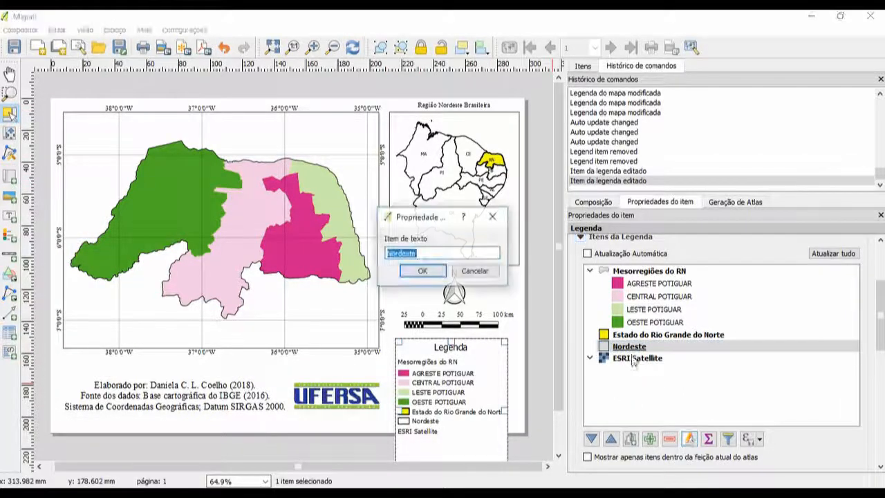
pyautogui.press('Left')
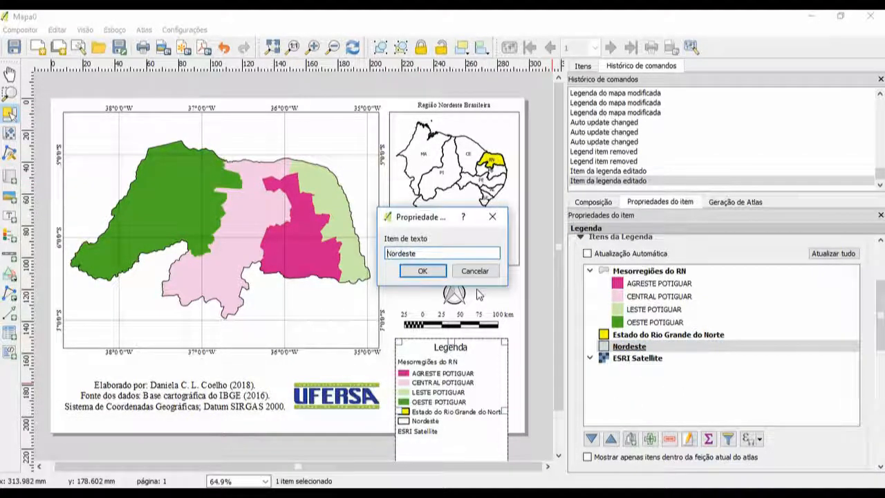
pyautogui.write('Região')
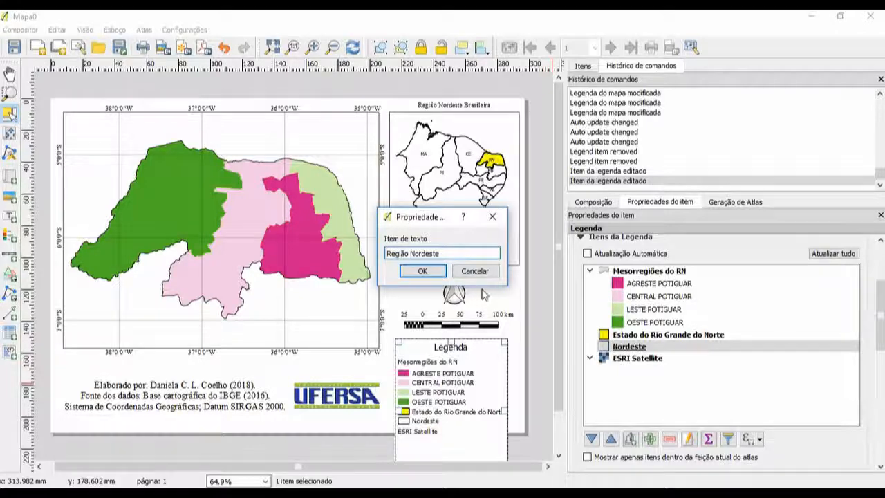
pyautogui.click(422, 271)
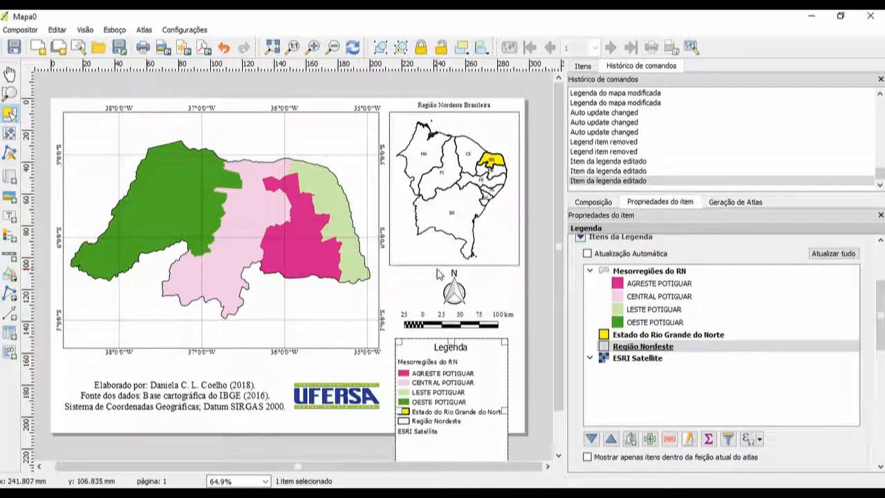
# Step: Remove the ESRI Satellite entry from the legend and widen the legend frame on both sides to match the inset map's width
pyautogui.click(654, 360)
pyautogui.click(669, 438)
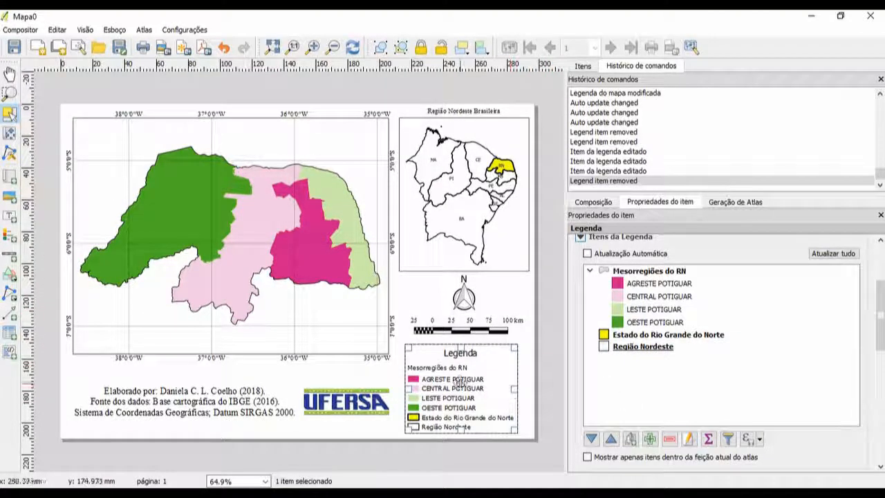
pyautogui.moveTo(510, 391); pyautogui.dragTo(528, 391)
pyautogui.moveTo(409, 389); pyautogui.dragTo(401, 389)
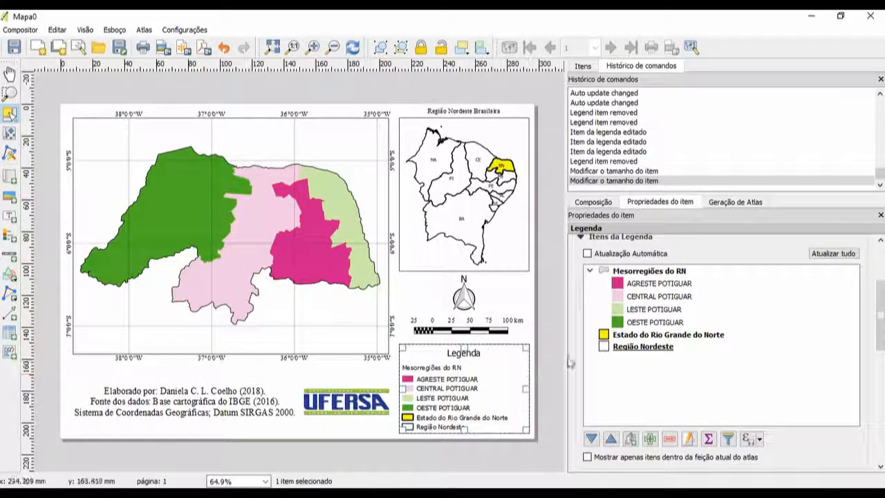
# Step: Set the legend title font to Times New Roman, Normal style, size 16
pyautogui.scroll(1, 502, 457)
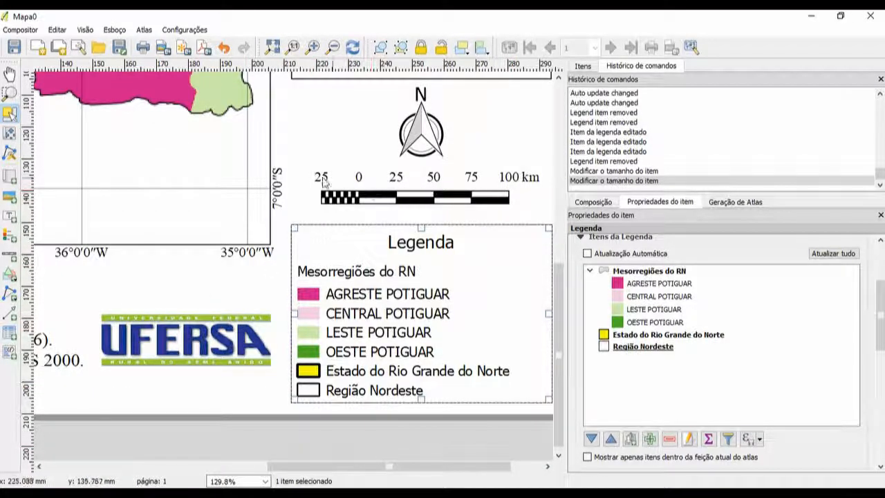
pyautogui.scroll(-1, 76, 352)
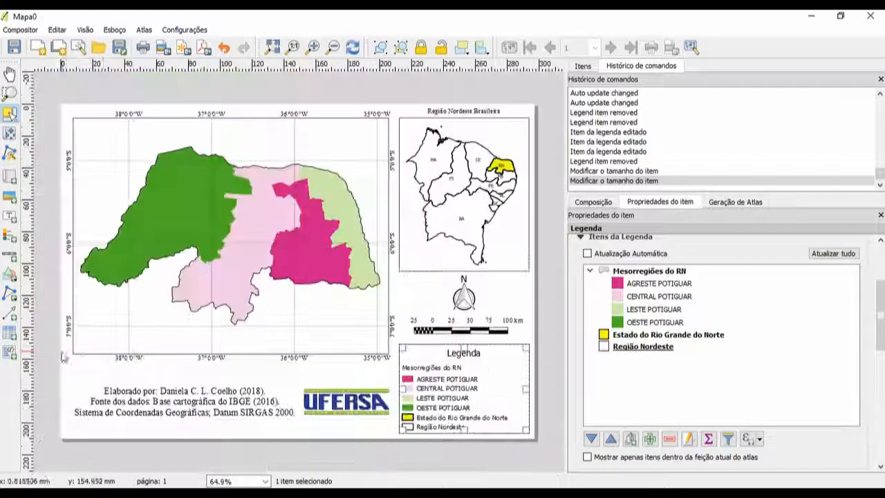
pyautogui.scroll(1, 553, 408)
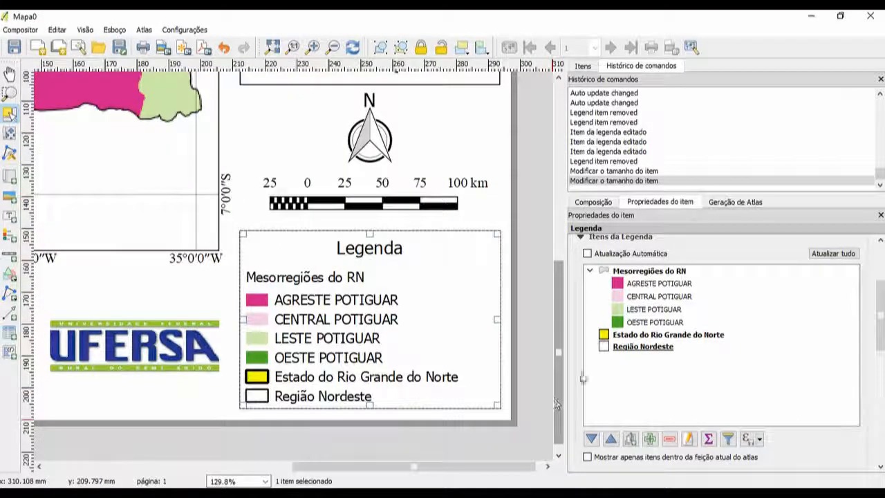
pyautogui.scroll(-2, 578, 387)
pyautogui.scroll(-3, 578, 391)
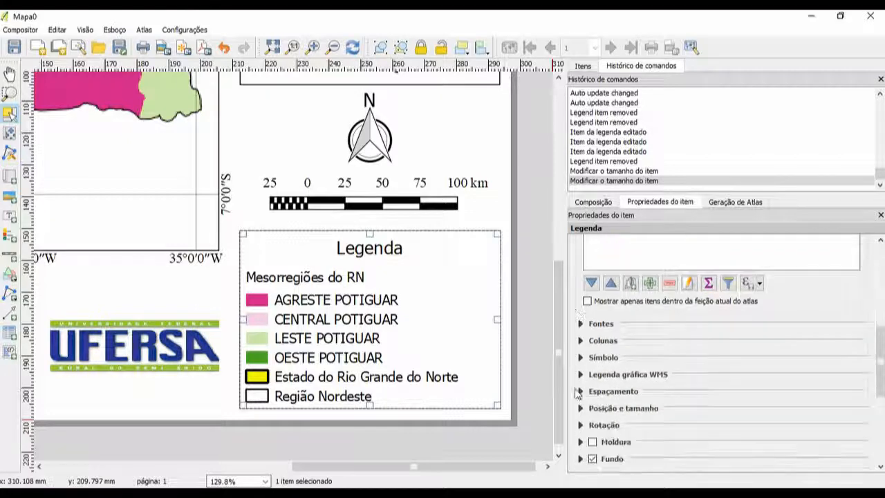
pyautogui.click(582, 284)
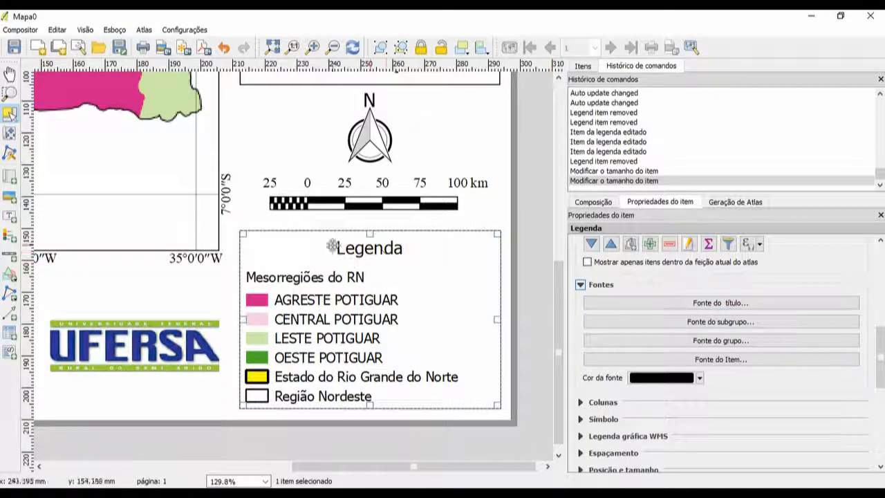
pyautogui.click(695, 310)
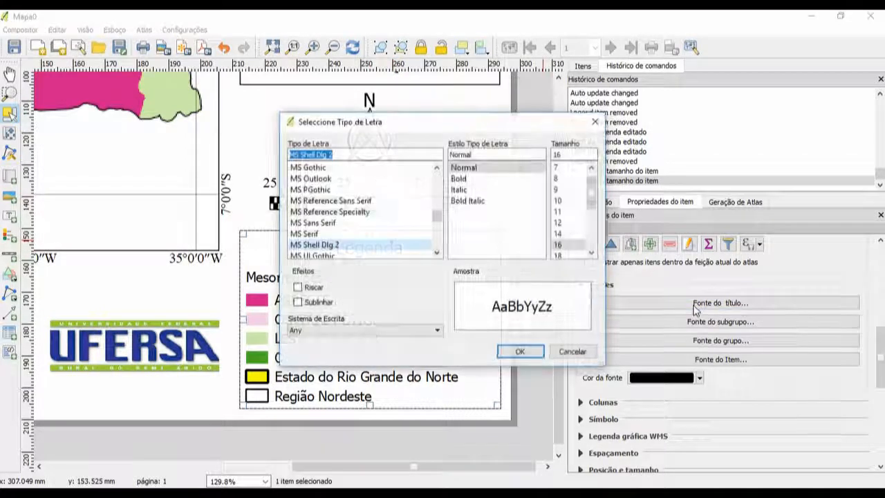
pyautogui.write('Times New Roman')
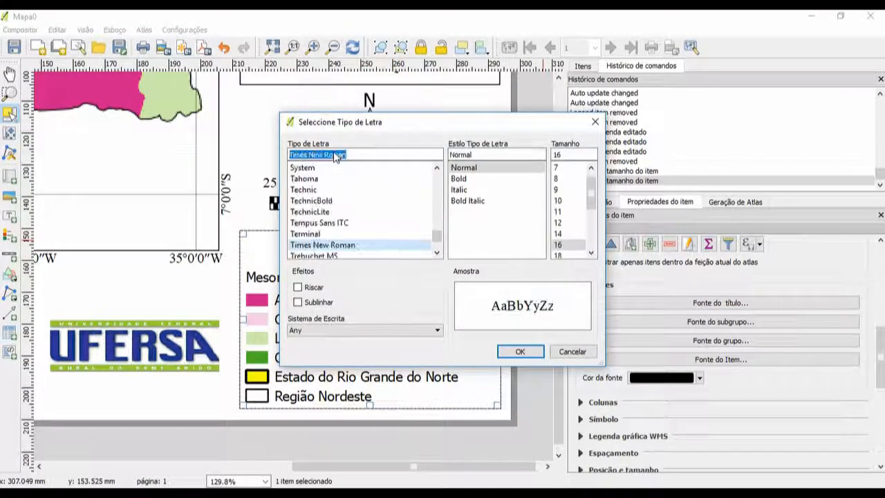
pyautogui.click(488, 169)
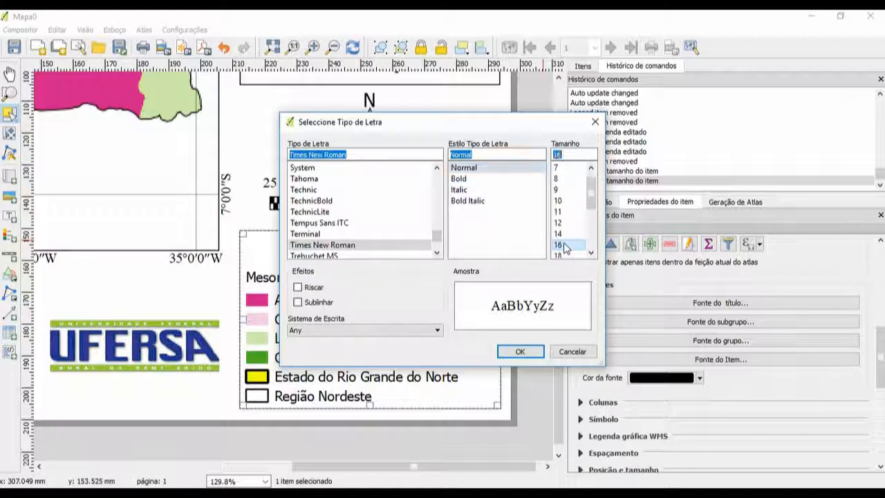
pyautogui.click(518, 351)
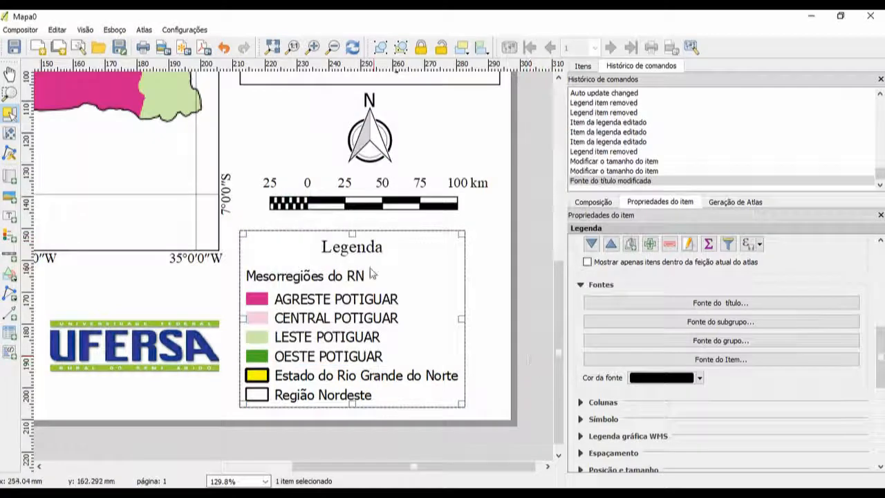
# Step: Set the legend subgroup font to Times New Roman, Normal style, size 12
pyautogui.click(707, 321)
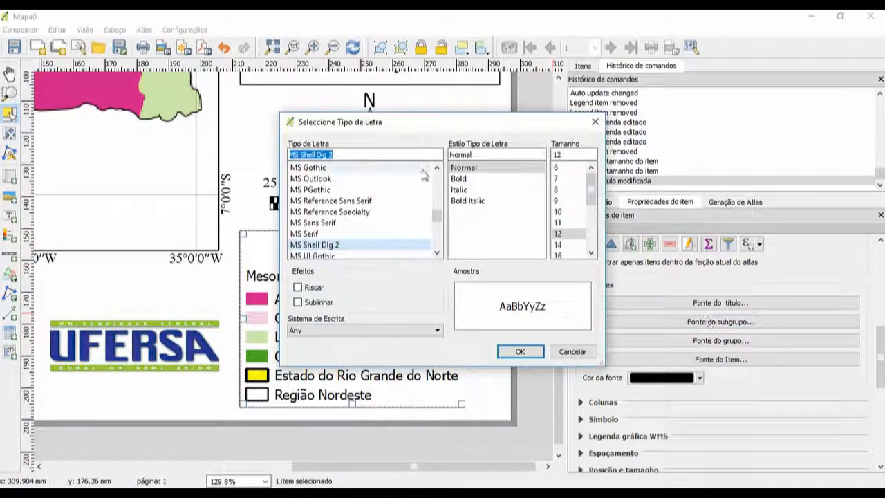
pyautogui.write('ti')
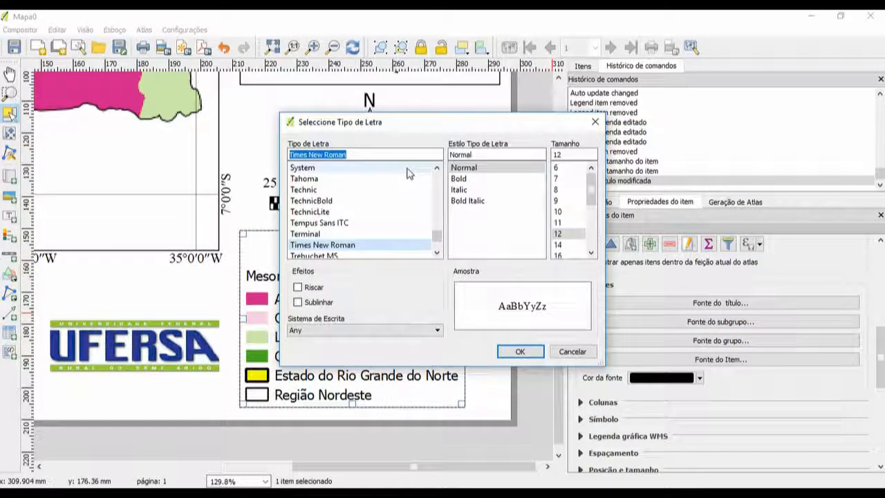
pyautogui.click(474, 167)
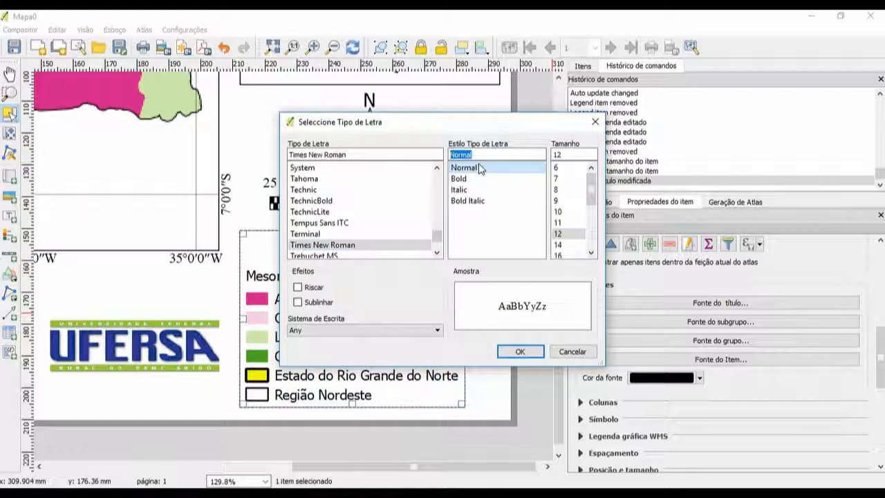
pyautogui.click(564, 235)
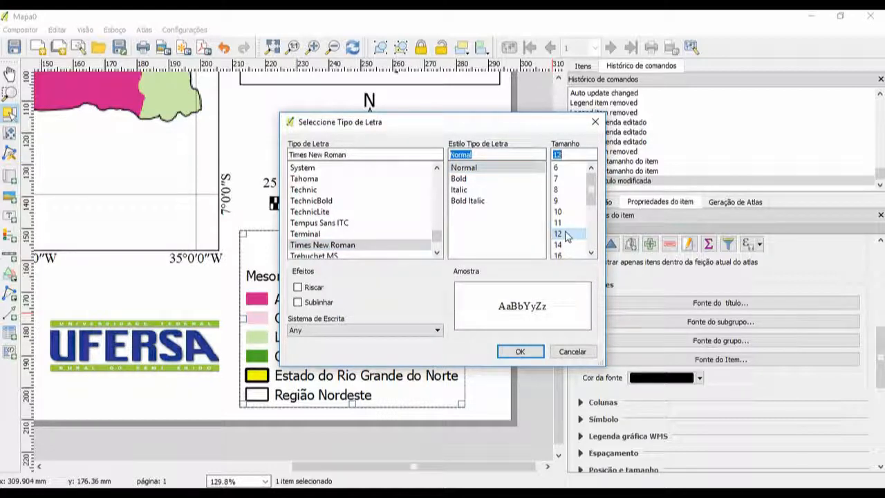
pyautogui.click(520, 352)
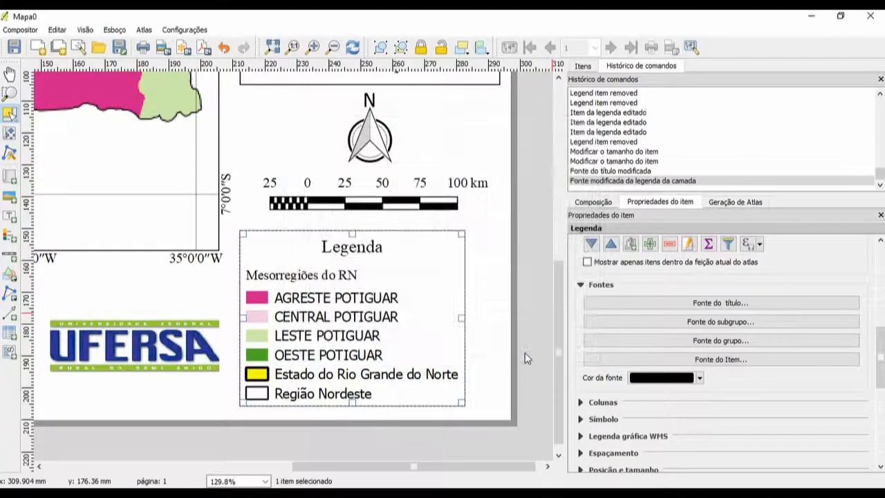
# Step: Increase the legend subgroup font size to 14
pyautogui.click(702, 321)
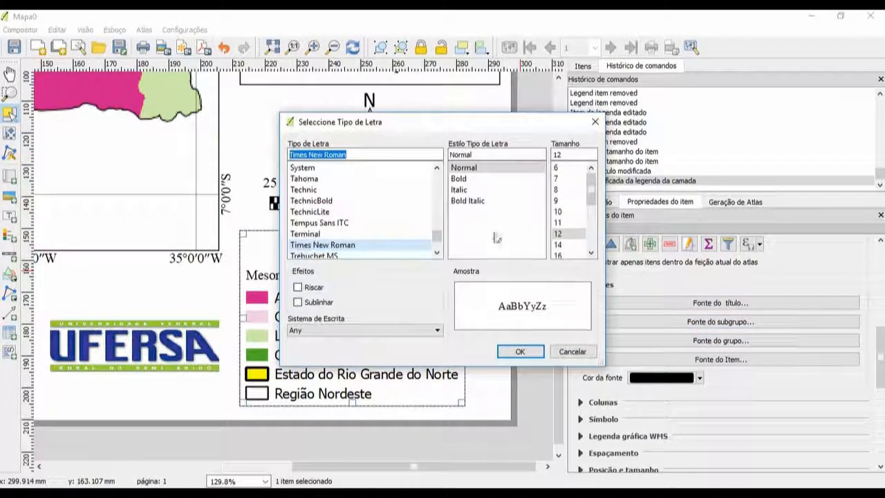
pyautogui.click(564, 245)
pyautogui.click(520, 351)
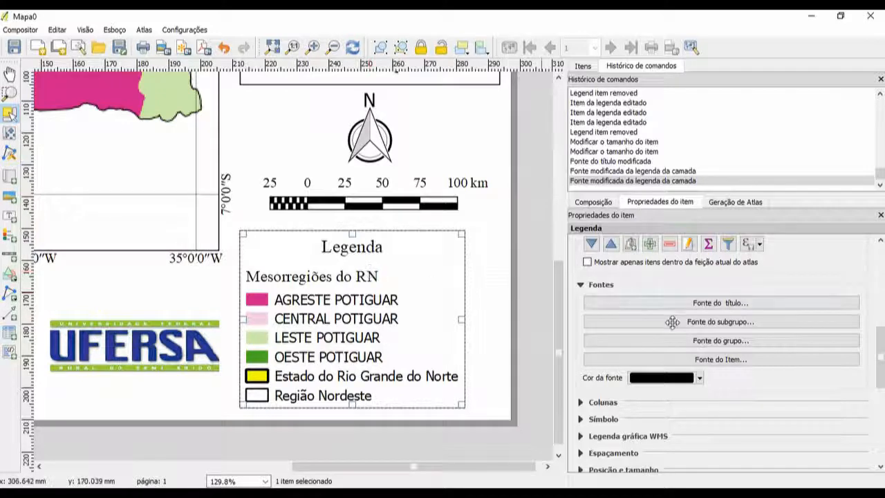
# Step: Set the legend group font to Times New Roman in Normal style
pyautogui.click(724, 340)
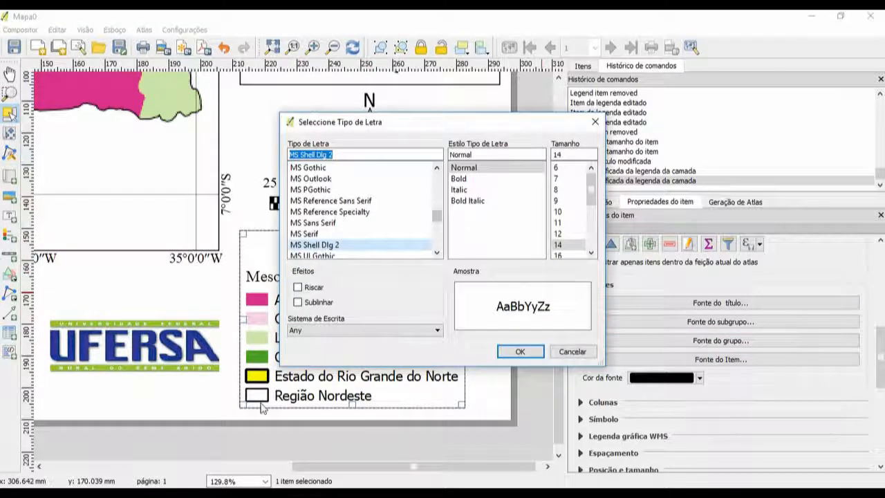
pyautogui.write('ti')
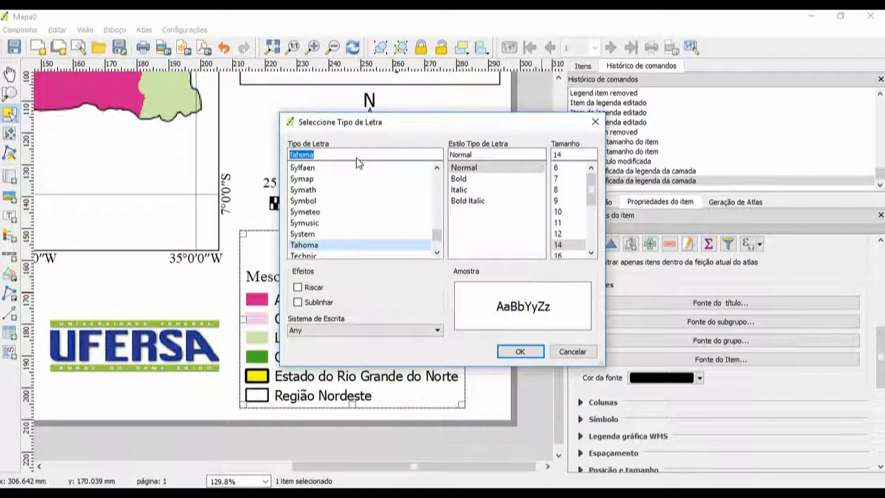
pyautogui.click(487, 168)
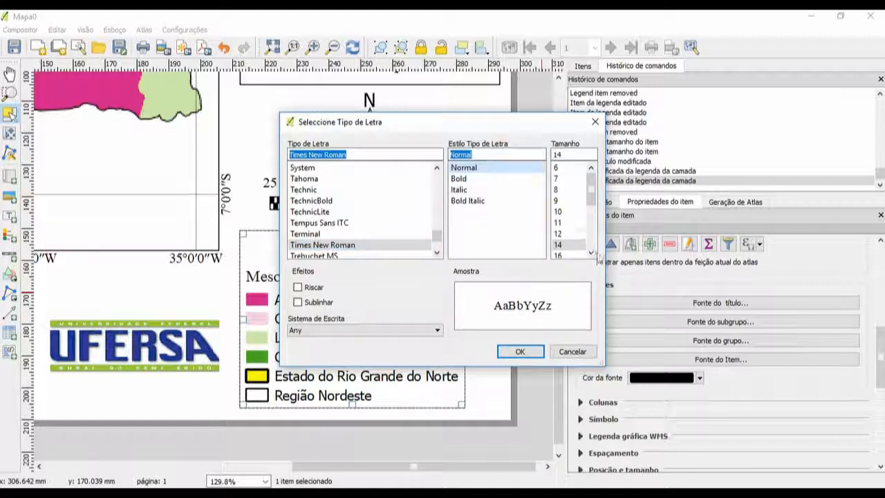
pyautogui.click(520, 351)
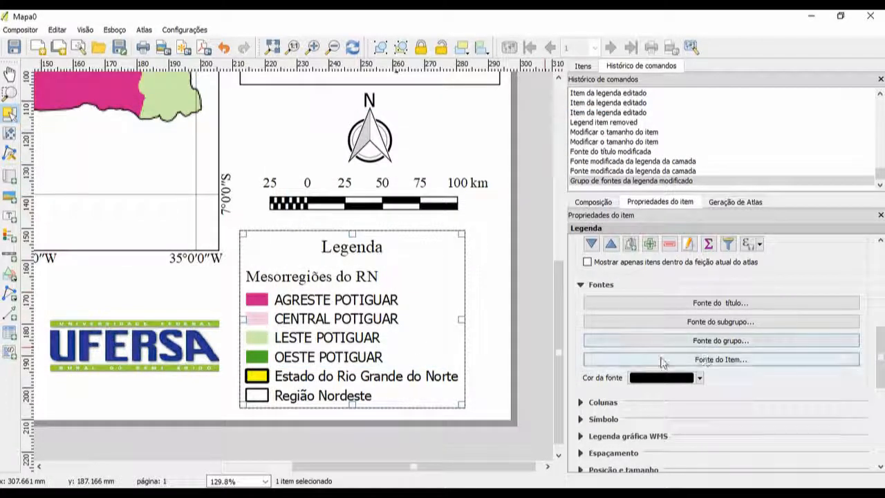
# Step: Set the legend item font to Times New Roman, Normal style, size 12
pyautogui.click(720, 359)
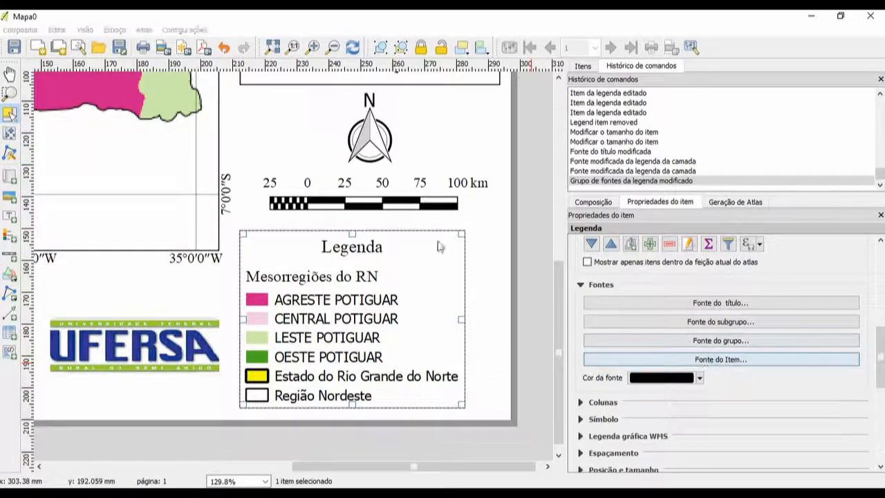
pyautogui.write('Times New Roman')
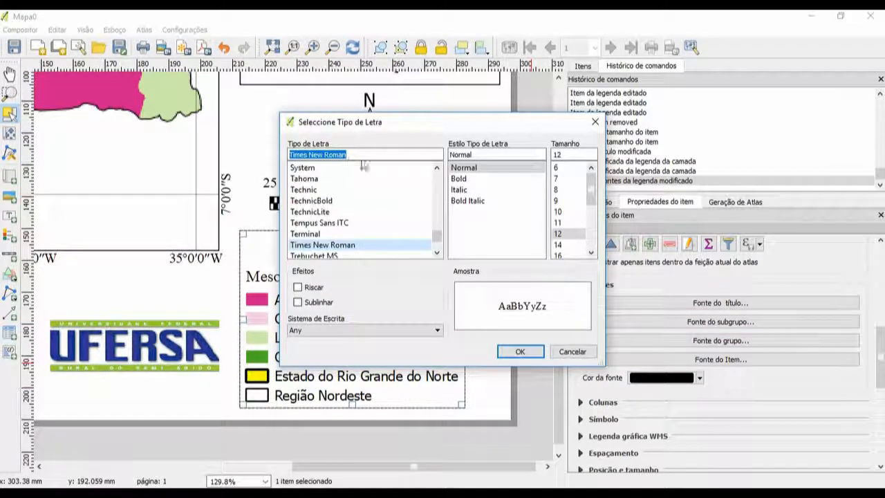
pyautogui.click(464, 168)
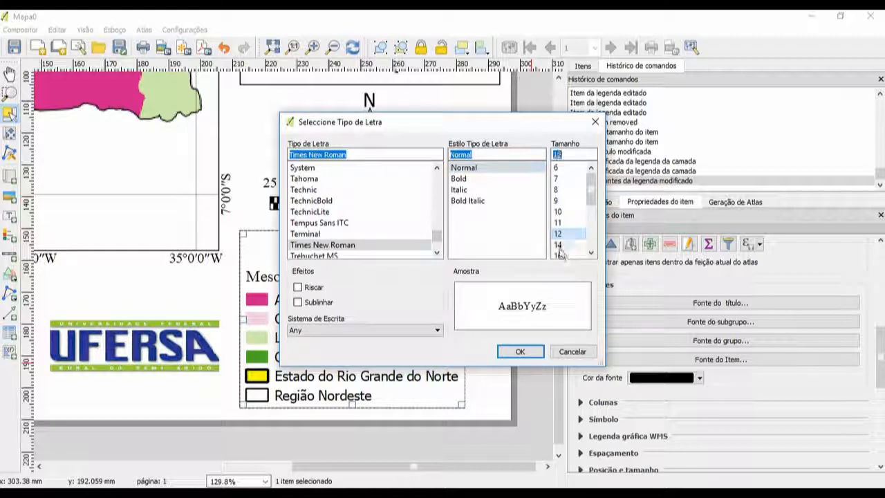
pyautogui.click(519, 352)
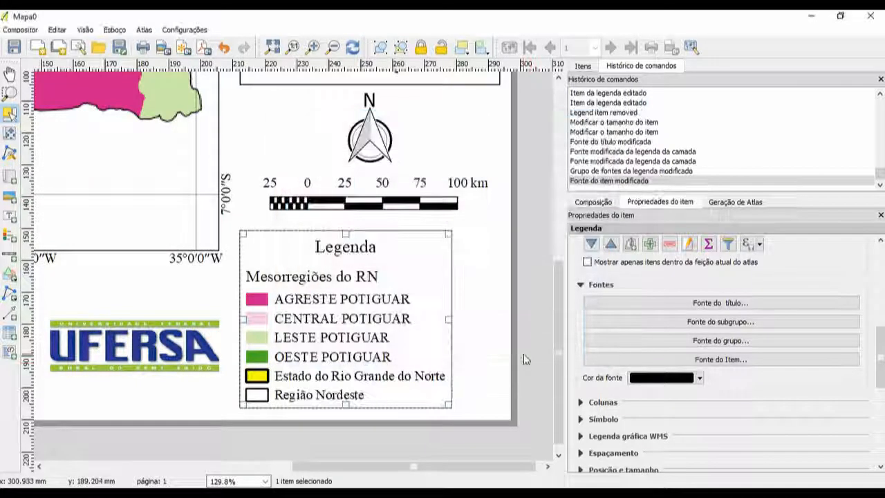
pyautogui.scroll(-1, 446, 349)
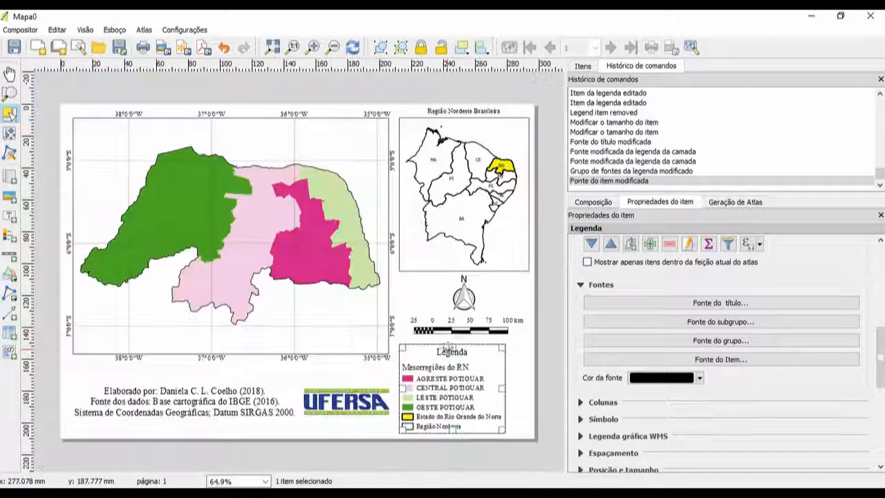
pyautogui.scroll(1, 546, 430)
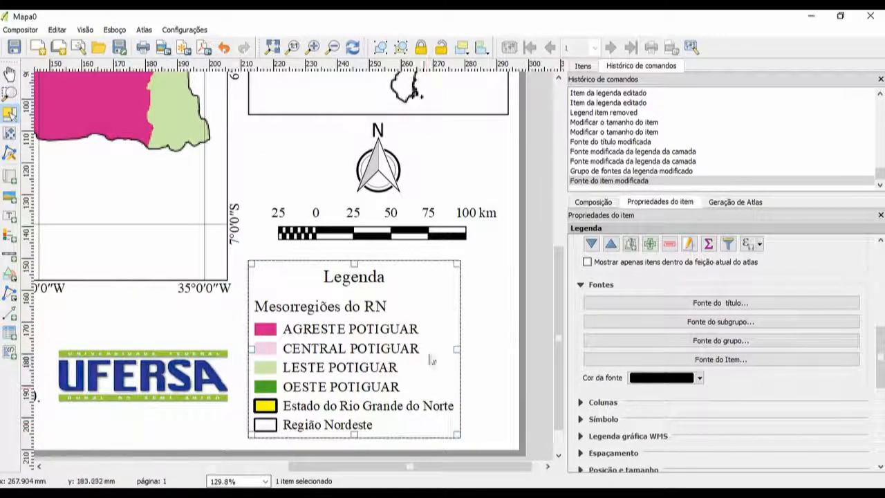
# Step: Increase the legend item font size to 16
pyautogui.click(700, 363)
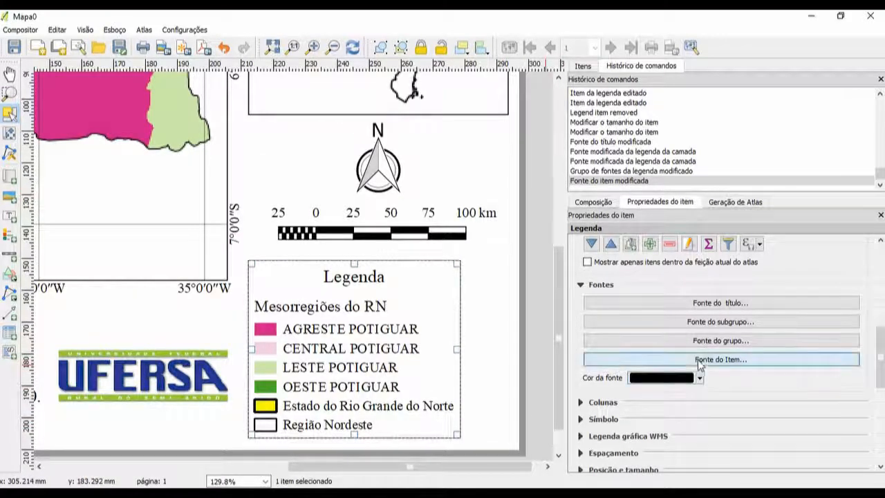
pyautogui.click(562, 257)
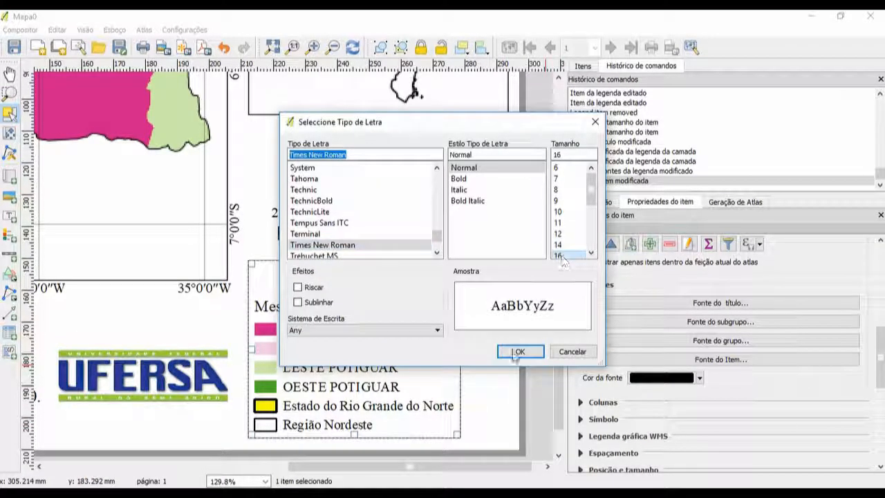
pyautogui.click(520, 352)
pyautogui.hotkey('ctrl', '0')
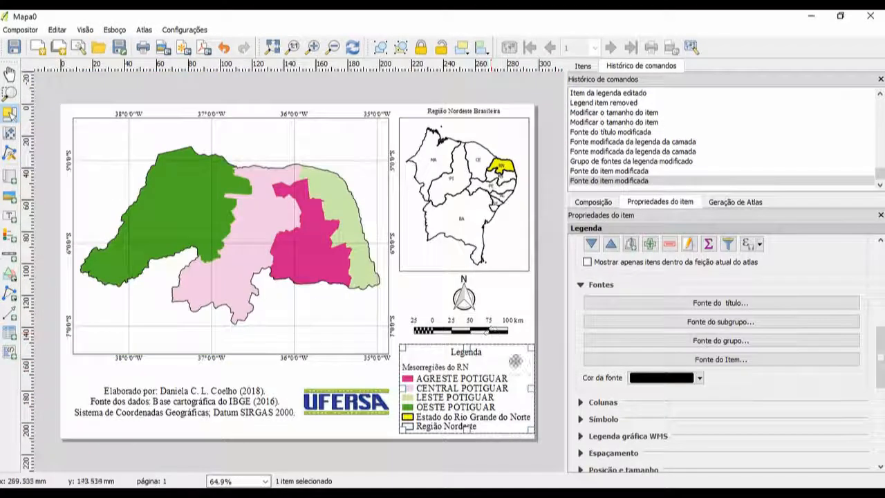
pyautogui.scroll(1, 557, 362)
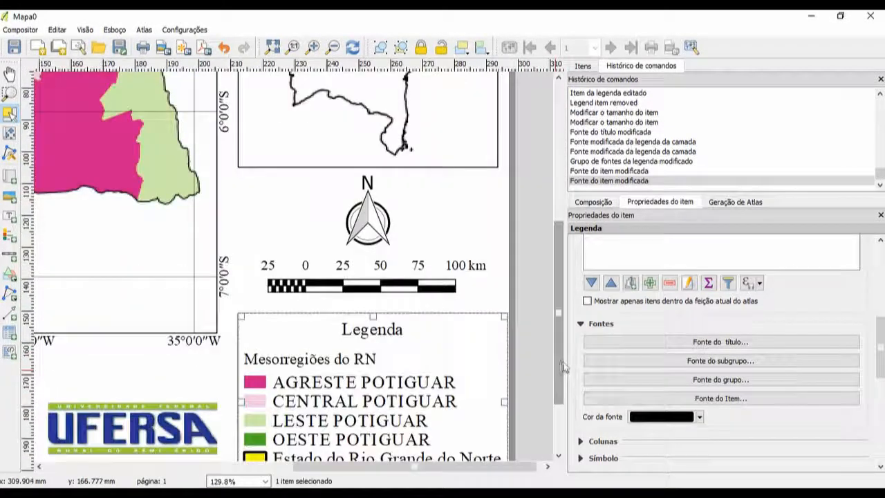
pyautogui.scroll(-1, 562, 366)
pyautogui.scroll(1, 543, 453)
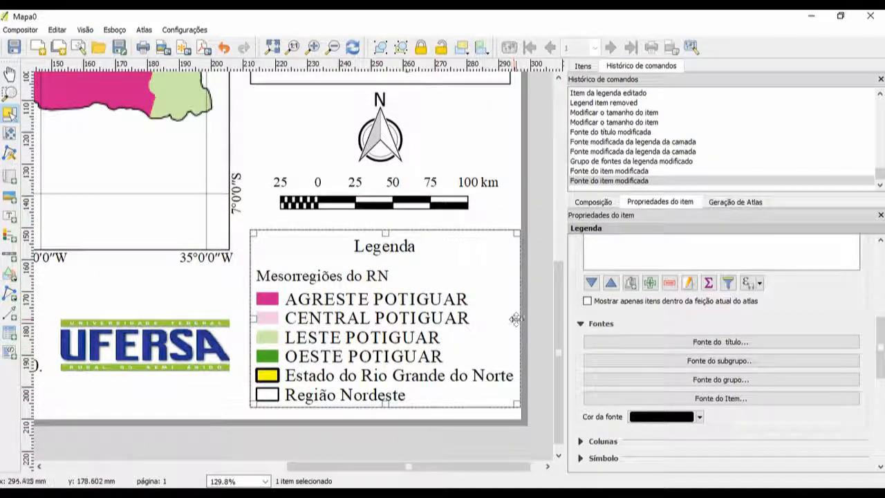
# Step: Try to resize the legend frame from its side edge and adjust its position on the page
pyautogui.moveTo(515, 320); pyautogui.dragTo(515, 319)
pyautogui.click(313, 329)
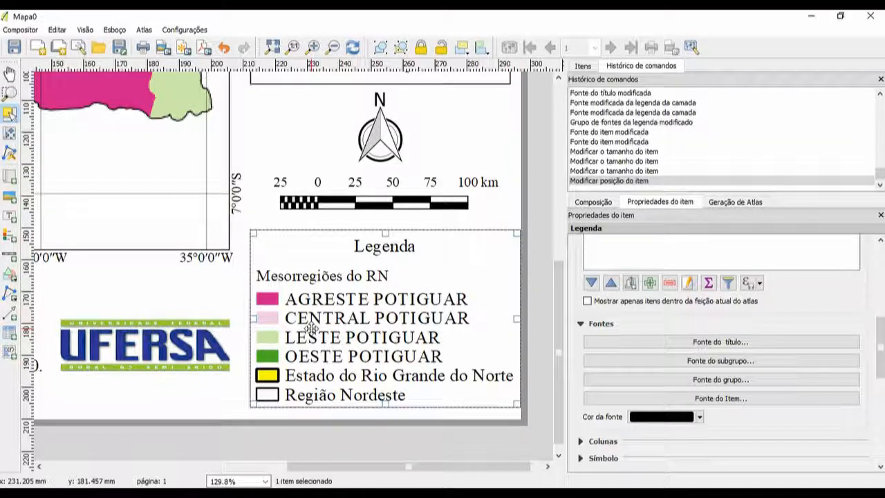
pyautogui.click(548, 338)
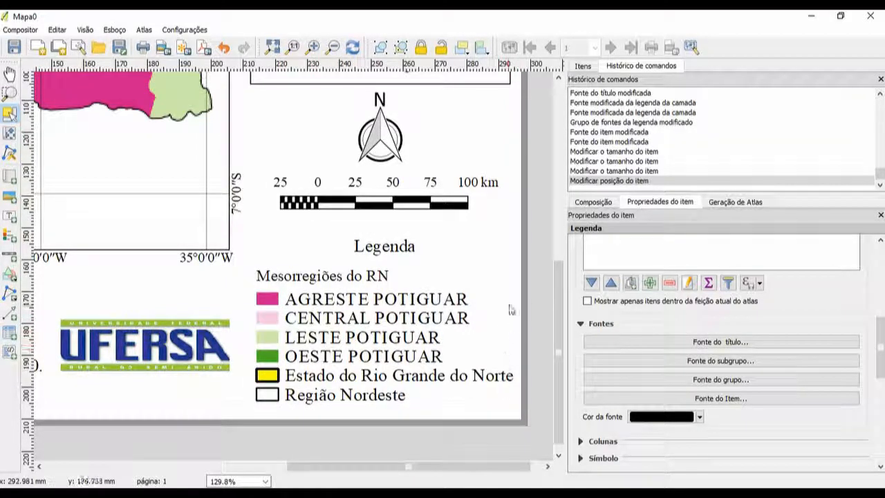
pyautogui.click(449, 377)
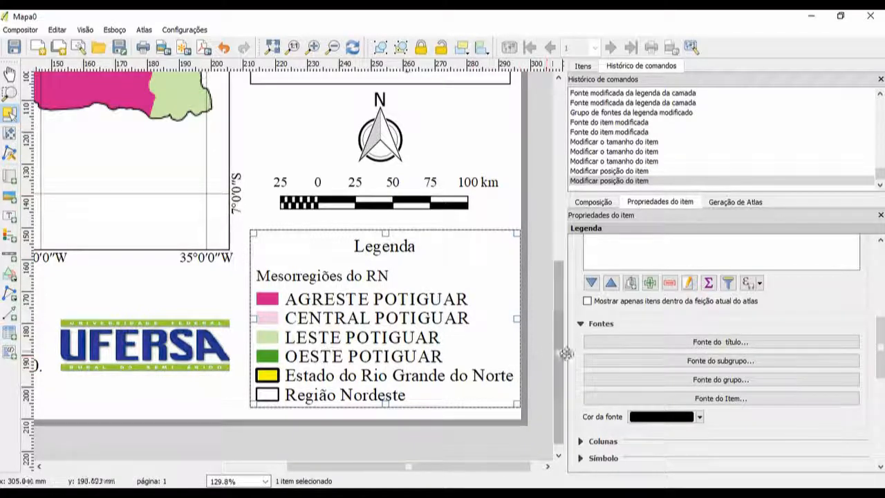
# Step: Rename the legend entry "Estado do Rio Grande do Norte" as "Estado do Rio Grande do Norte (RN)"
pyautogui.scroll(5, 571, 356)
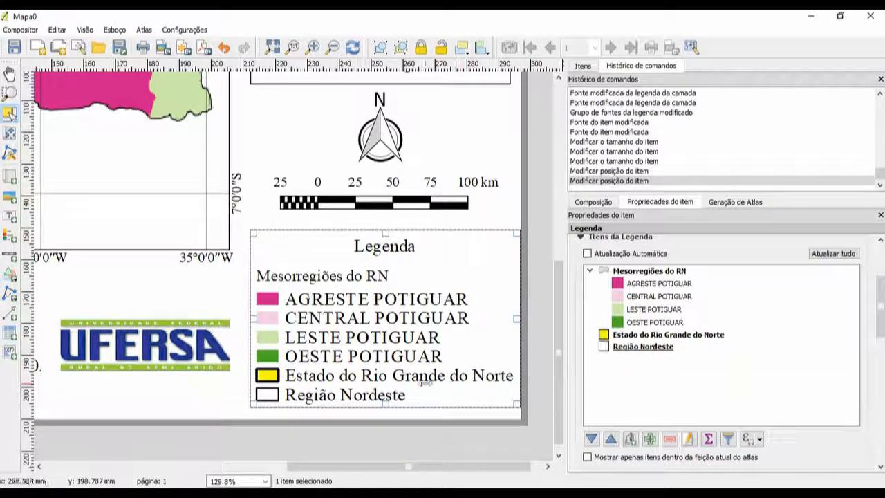
pyautogui.click(726, 336)
pyautogui.click(688, 438)
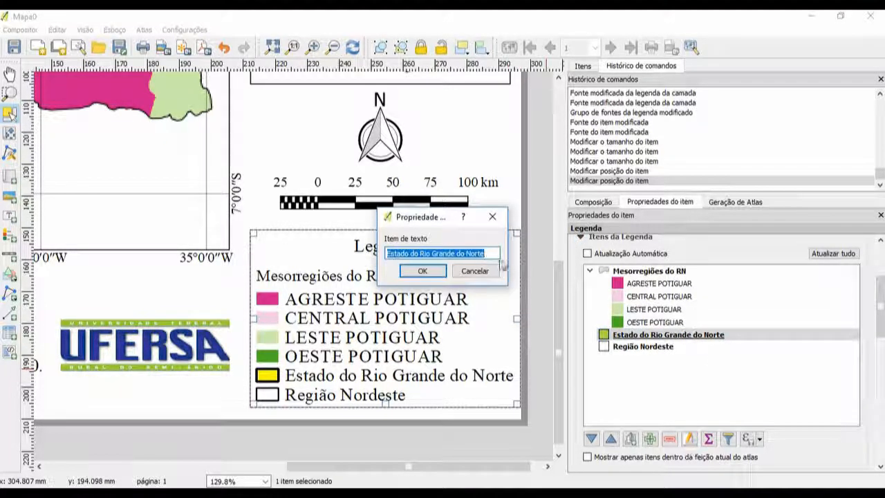
pyautogui.click(498, 254)
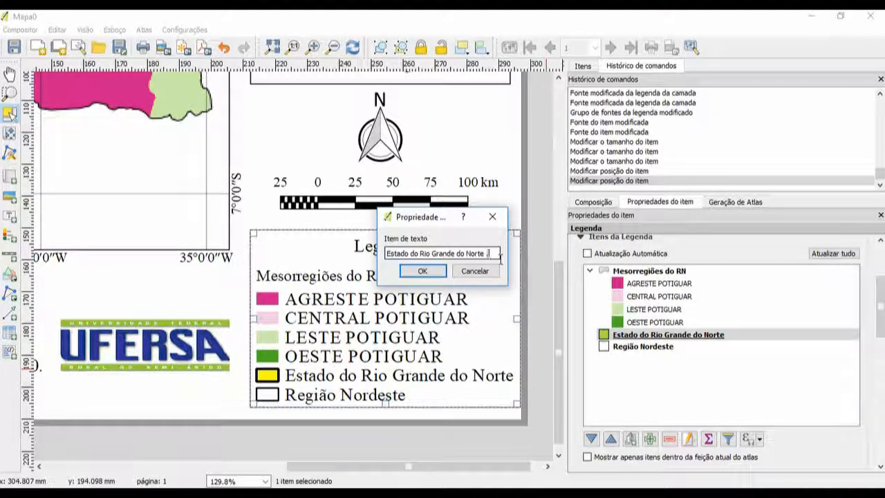
pyautogui.write('(RN)')
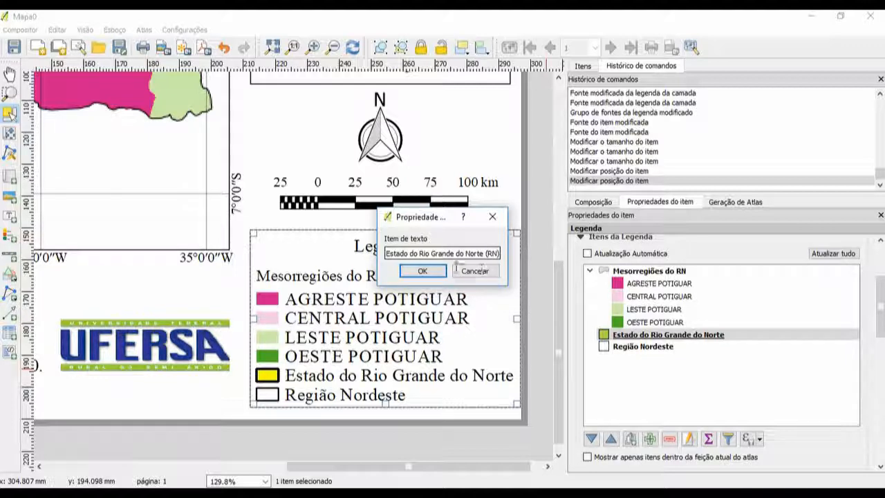
pyautogui.click(423, 270)
pyautogui.scroll(-1, 486, 402)
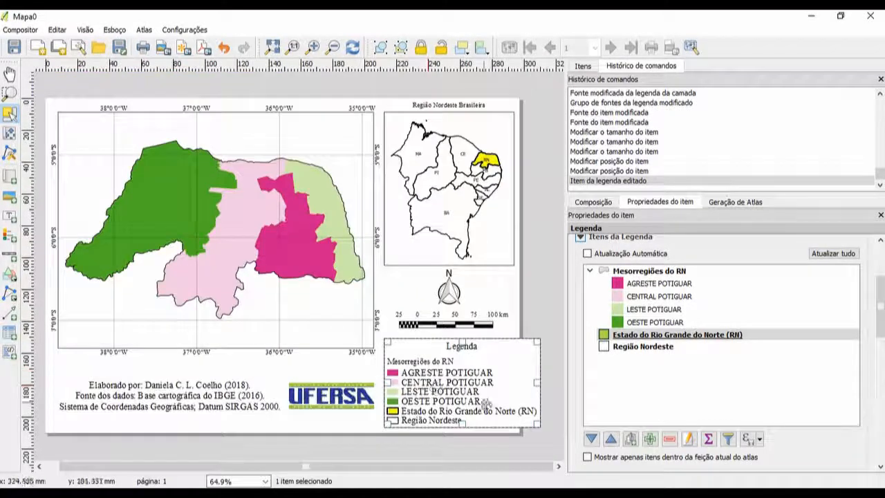
# Step: Try to resize the widened legend frame by its side handle to bring it back within the page
pyautogui.scroll(1, 486, 402)
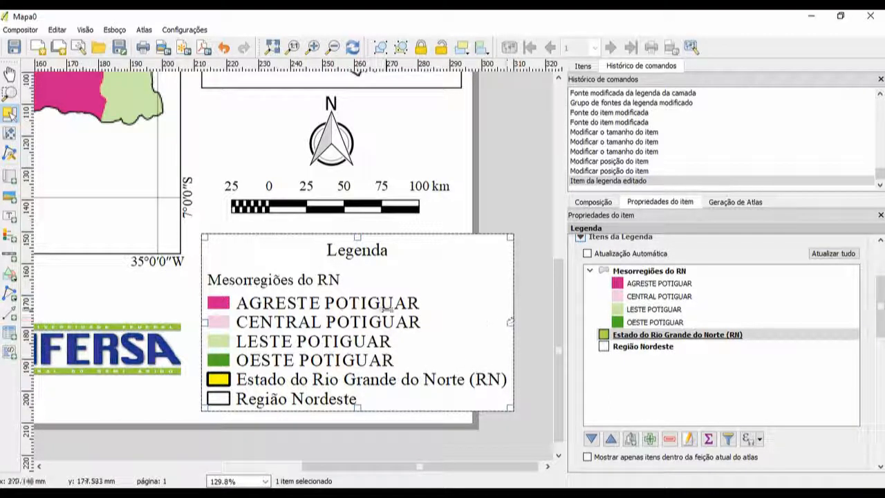
pyautogui.moveTo(508, 320)
pyautogui.mouseDown()
pyautogui.moveTo(458, 315)
pyautogui.moveTo(511, 317)
pyautogui.mouseUp()
pyautogui.scroll(1, 544, 338)
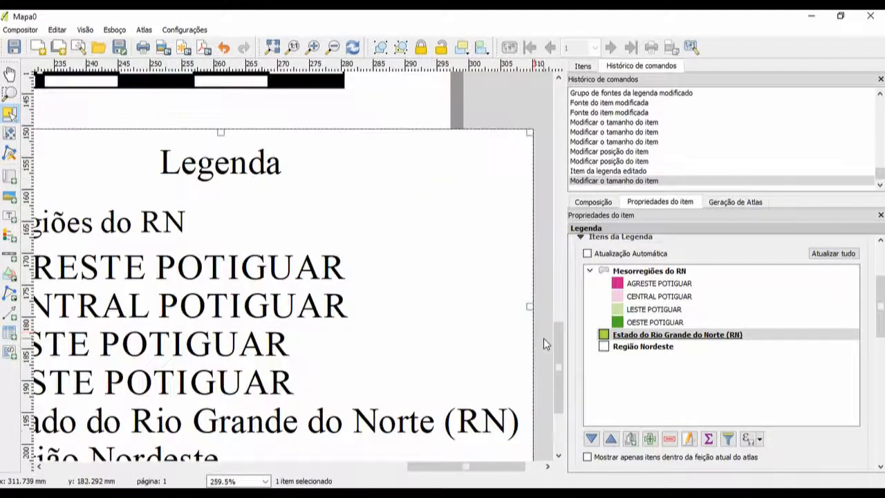
pyautogui.scroll(-1, 532, 330)
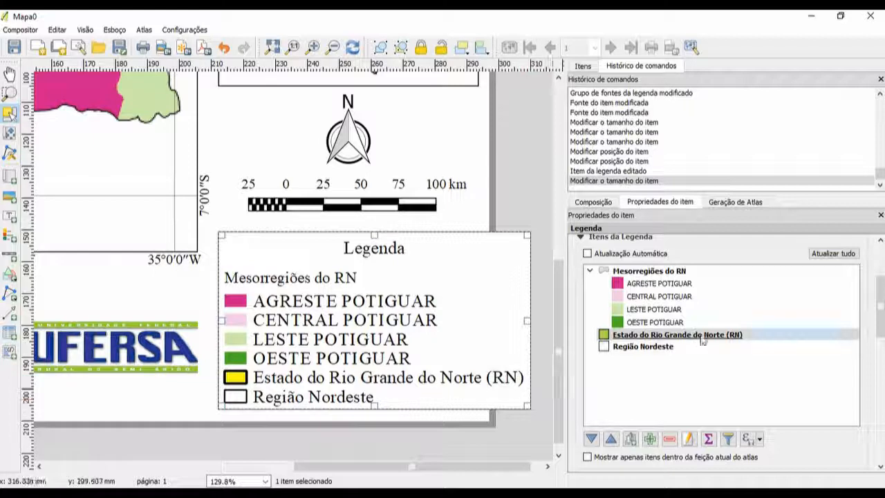
# Step: Set the legend's text-wrap character to an underscore (_)
pyautogui.click(726, 336)
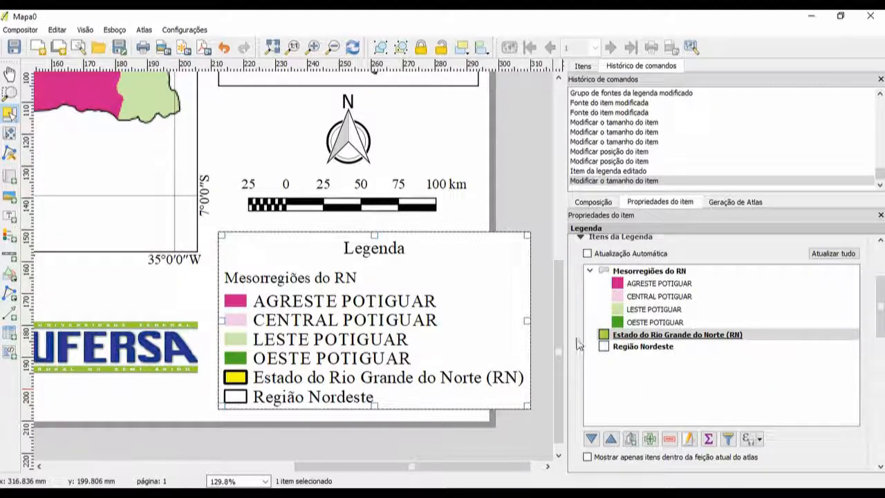
pyautogui.scroll(2, 577, 382)
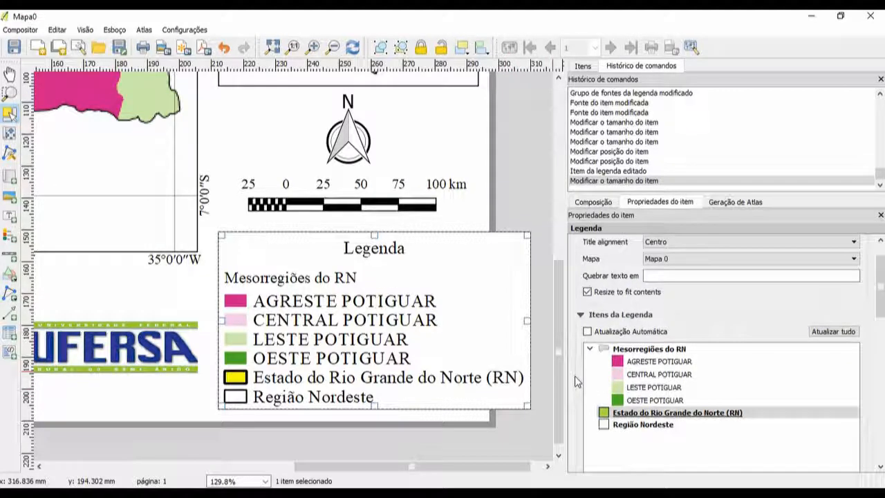
pyautogui.scroll(1, 576, 382)
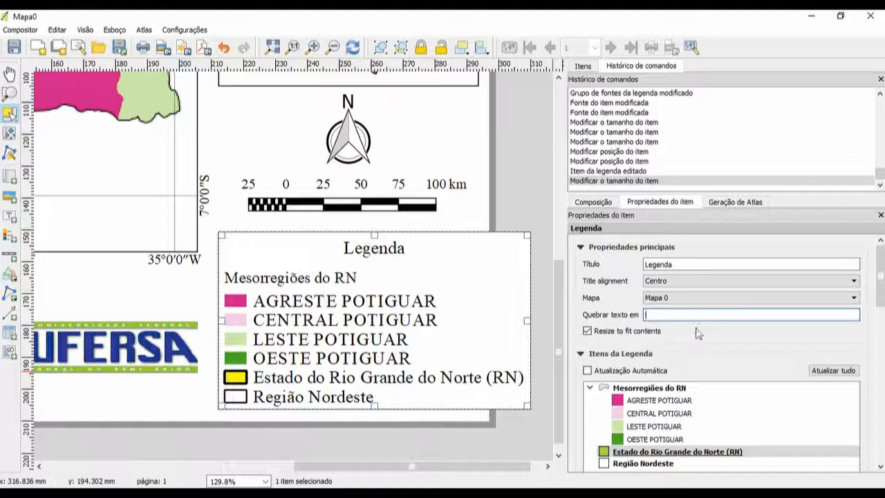
pyautogui.write('*')
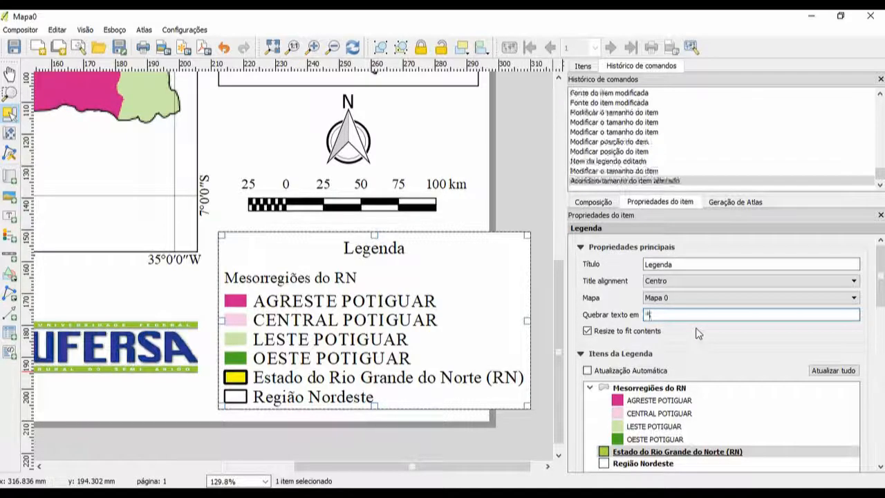
pyautogui.press('BackSpace')
pyautogui.write(';')
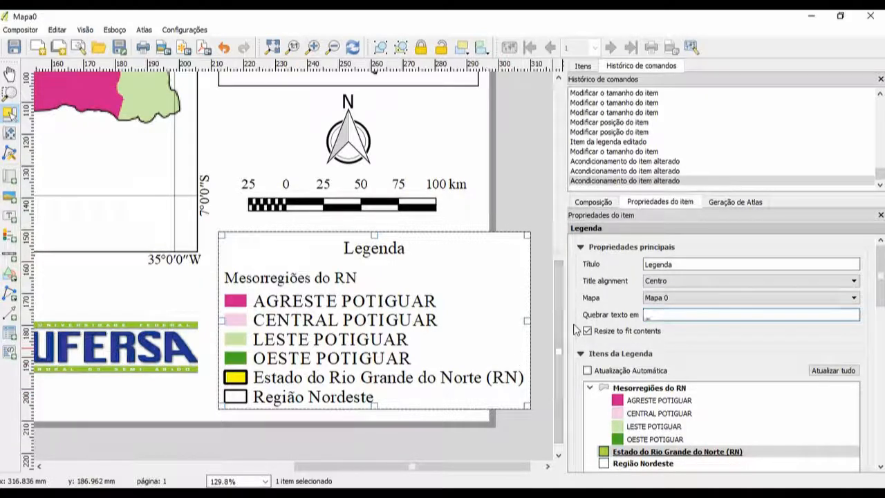
# Step: Insert an underscore before "(RN)" in the Estado do Rio Grande do Norte legend entry to break its text onto a second line
pyautogui.scroll(-3, 574, 329)
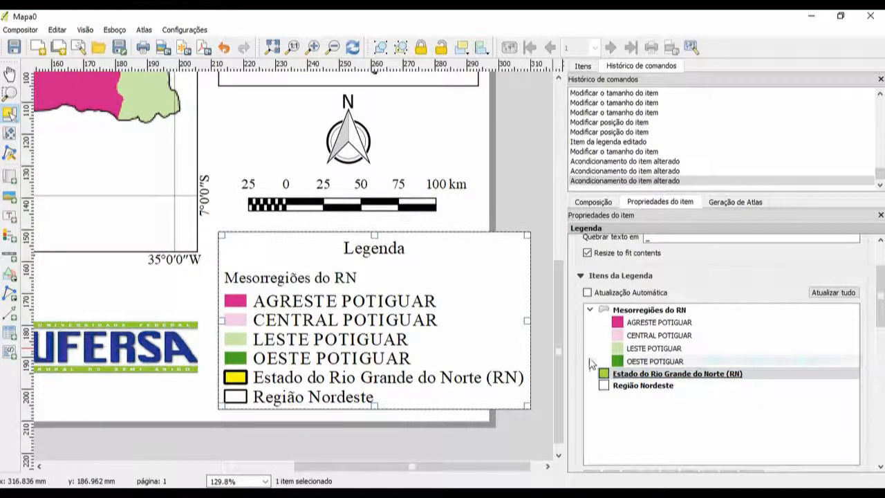
pyautogui.scroll(-2, 657, 369)
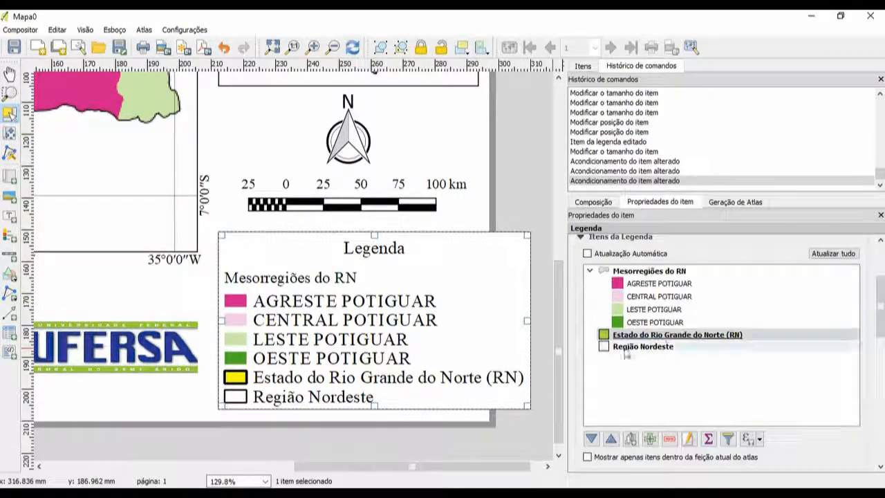
pyautogui.click(689, 438)
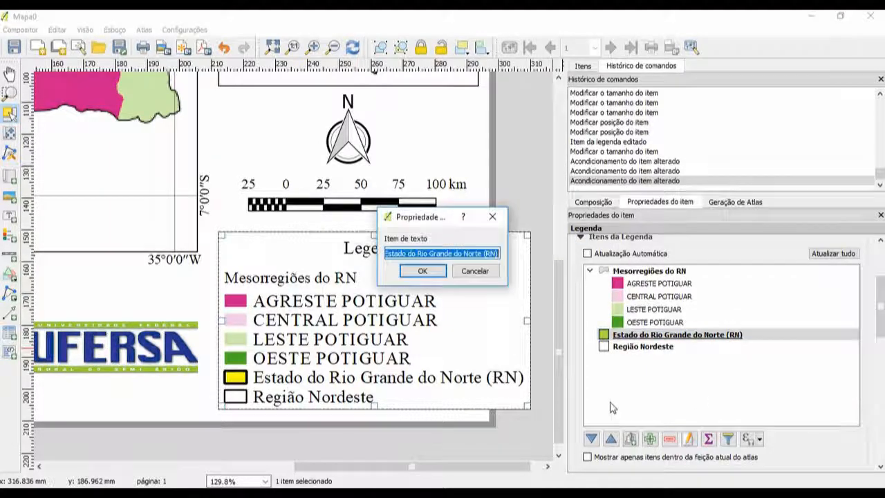
pyautogui.click(484, 254)
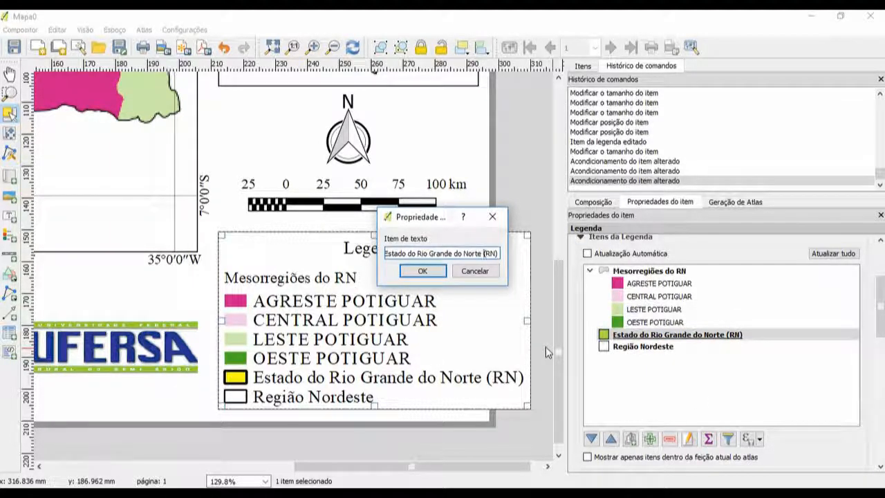
pyautogui.write('_')
pyautogui.click(422, 272)
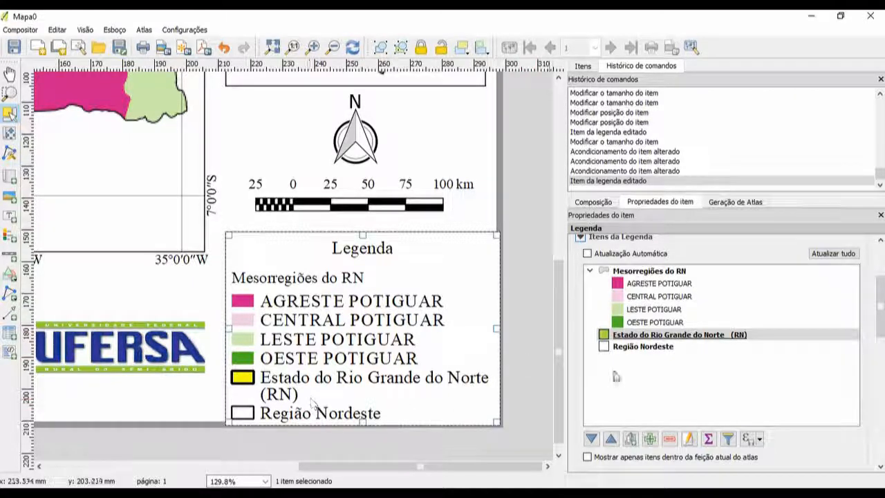
# Step: Move the legend slightly up and left to fit inside the page corner, and try resizing its side edge
pyautogui.click(728, 337)
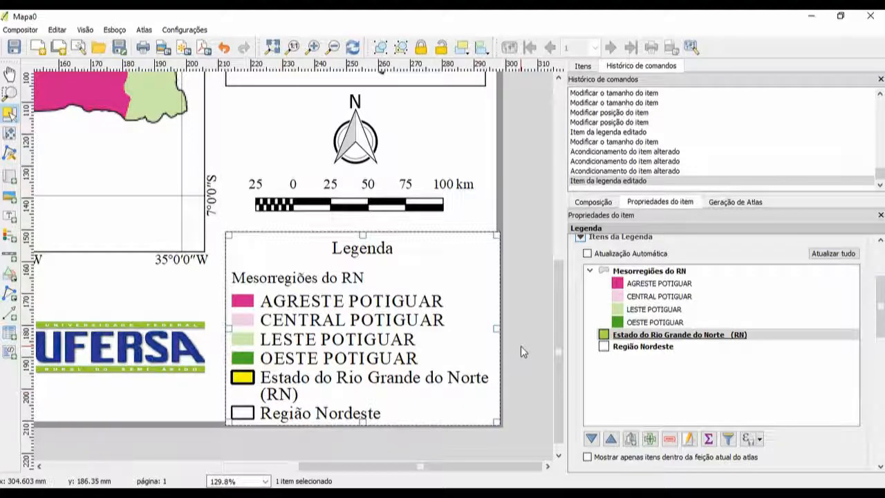
pyautogui.scroll(2, 570, 349)
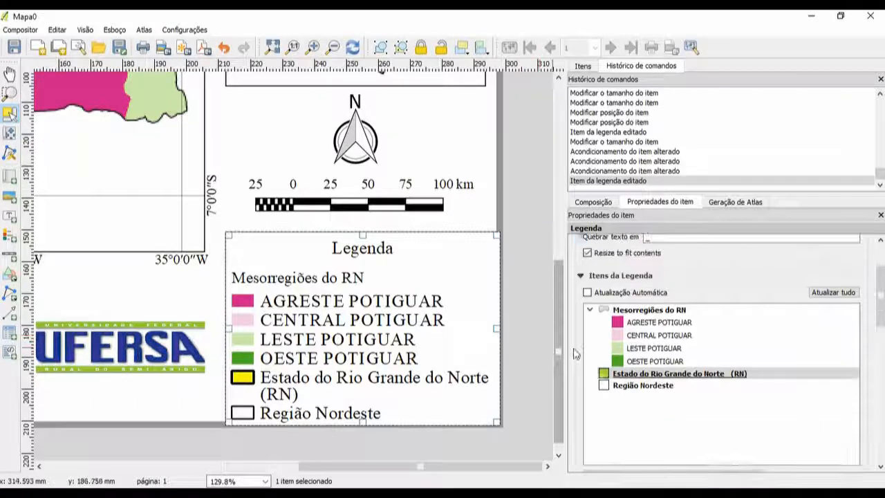
pyautogui.click(662, 277)
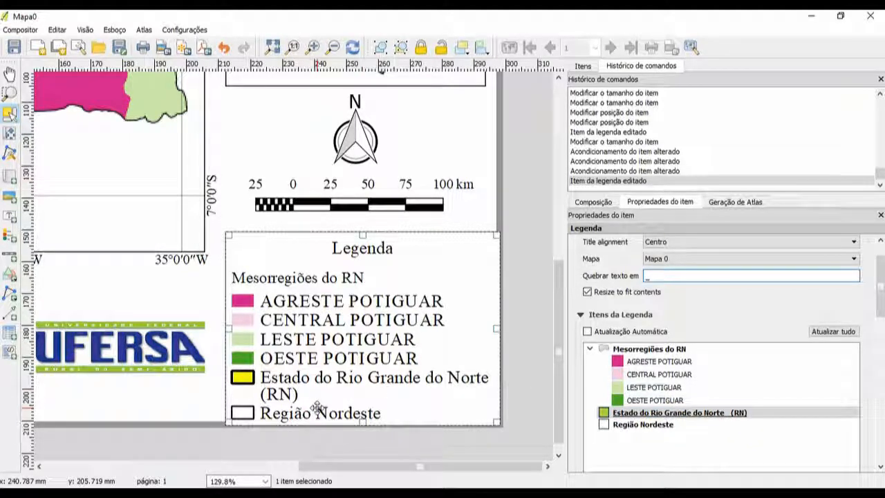
pyautogui.click(525, 285)
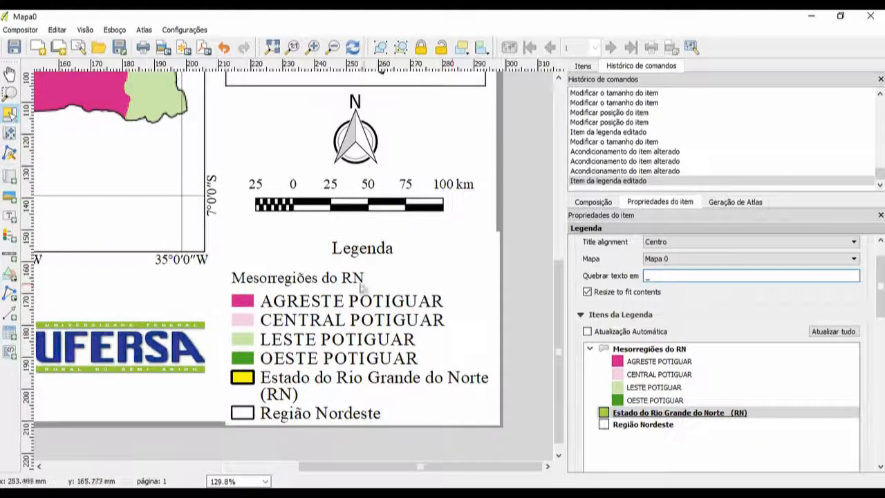
pyautogui.moveTo(344, 300); pyautogui.dragTo(337, 298)
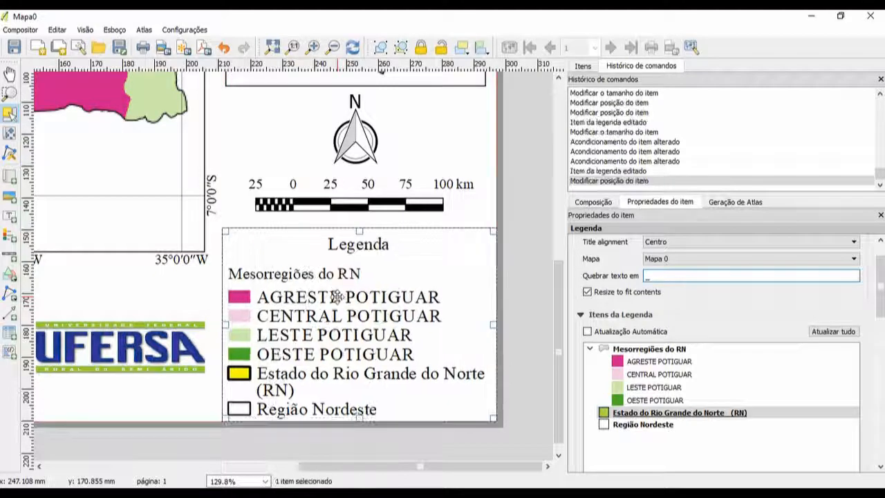
pyautogui.moveTo(493, 324); pyautogui.dragTo(481, 319)
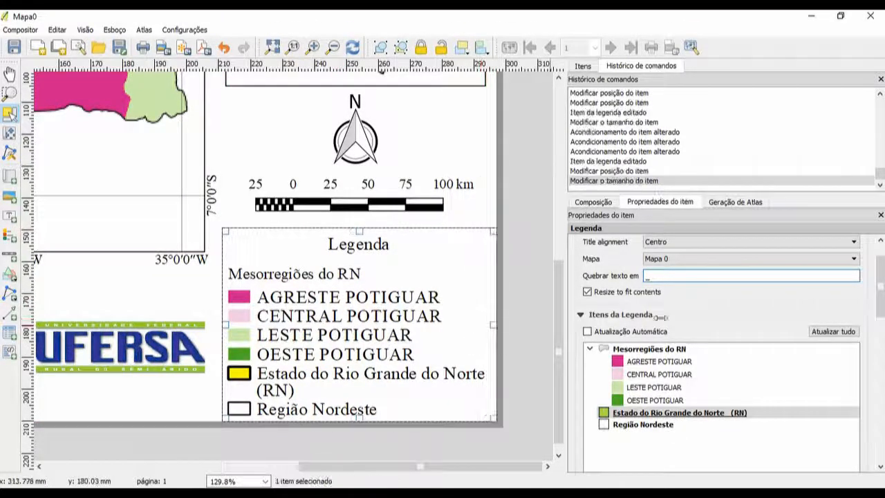
# Step: Clear the legend's text-wrap character and remove "_(RN)" from the Estado do Rio Grande do Norte entry
pyautogui.press('BackSpace')
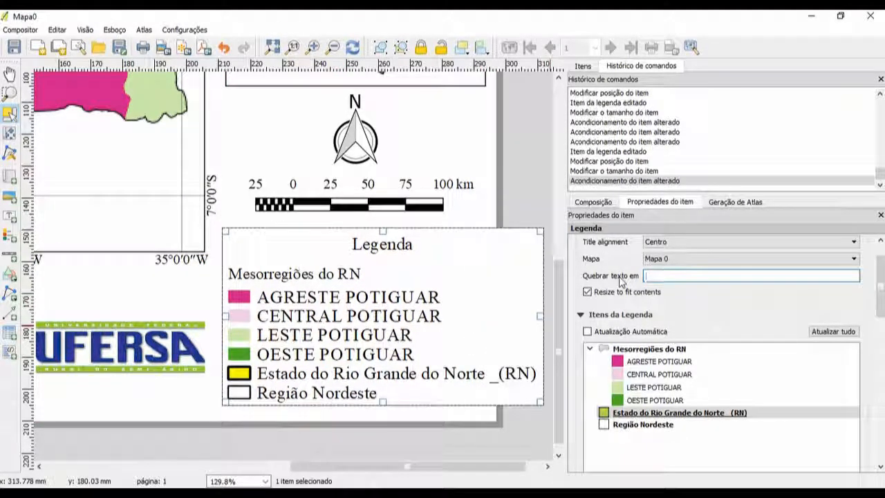
pyautogui.scroll(-2, 644, 403)
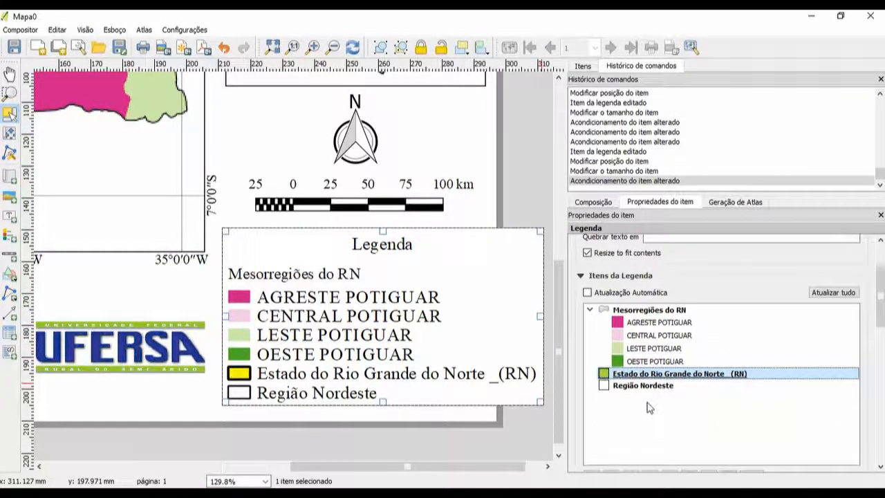
pyautogui.click(688, 439)
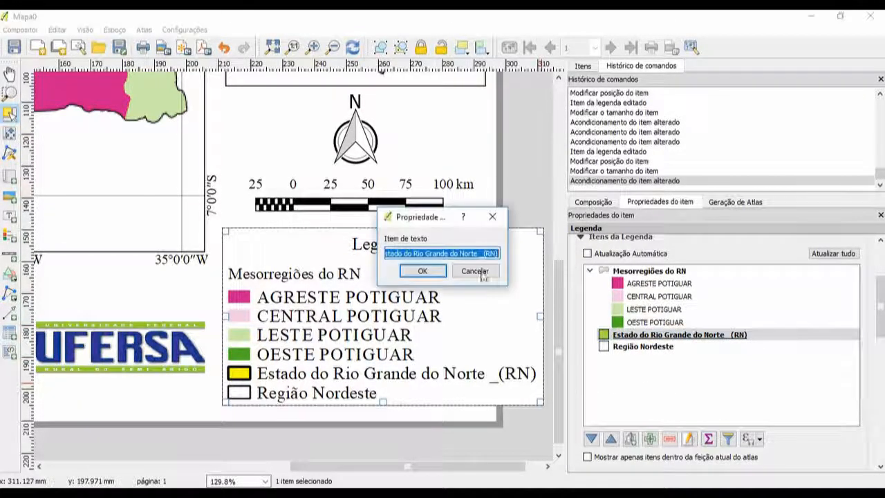
pyautogui.moveTo(478, 254); pyautogui.dragTo(512, 254)
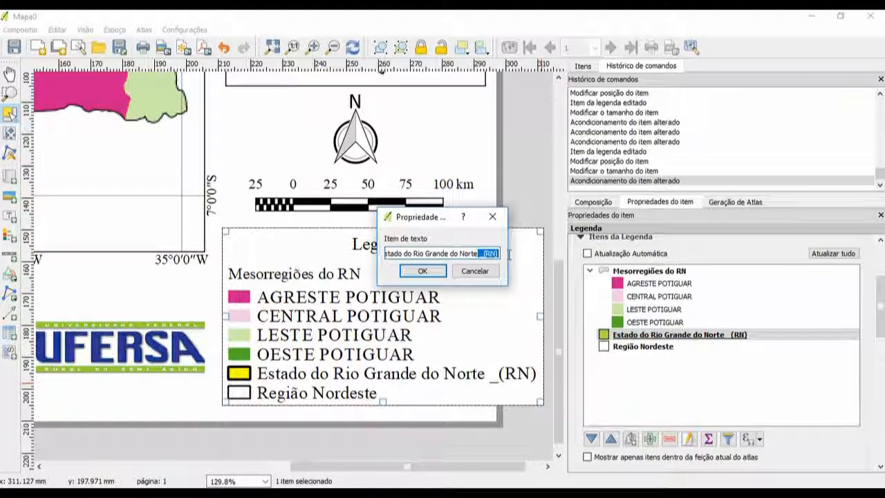
pyautogui.press('BackSpace')
pyautogui.click(422, 271)
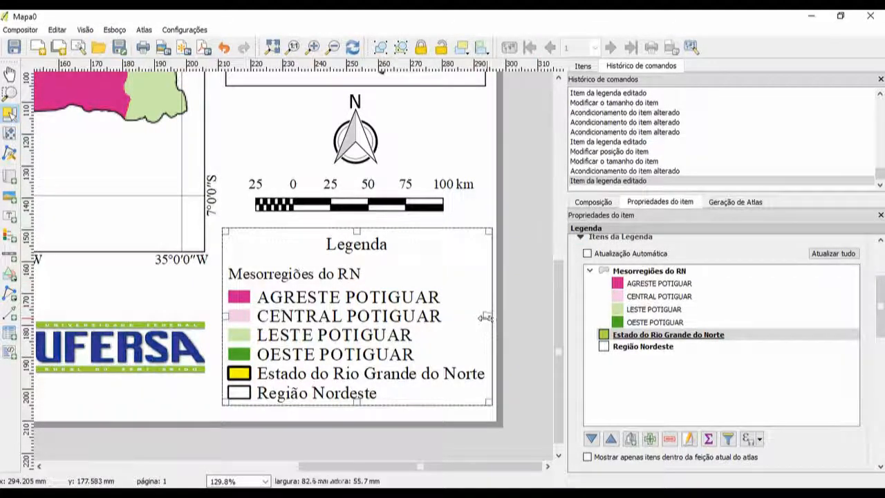
# Step: Try to narrow the legend frame slightly from its side edge, and refresh the view of the whole page
pyautogui.moveTo(490, 317); pyautogui.dragTo(479, 317)
pyautogui.click(515, 341)
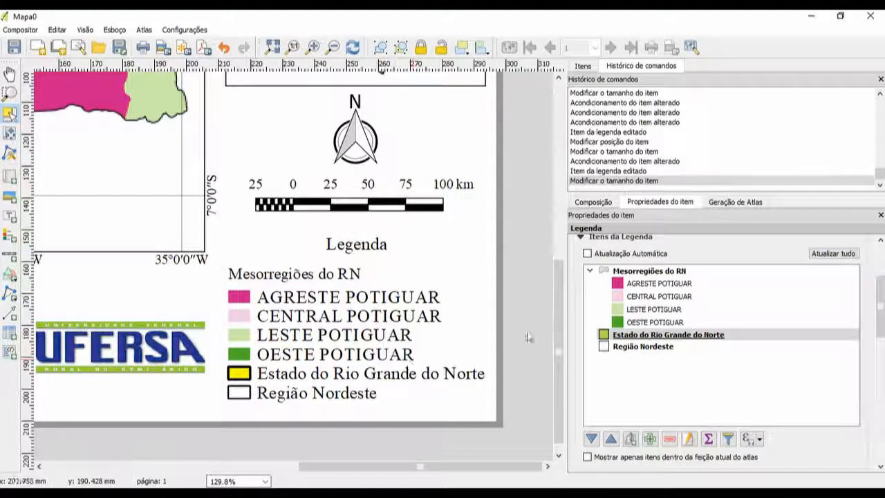
pyautogui.scroll(-1, 510, 315)
pyautogui.click(274, 48)
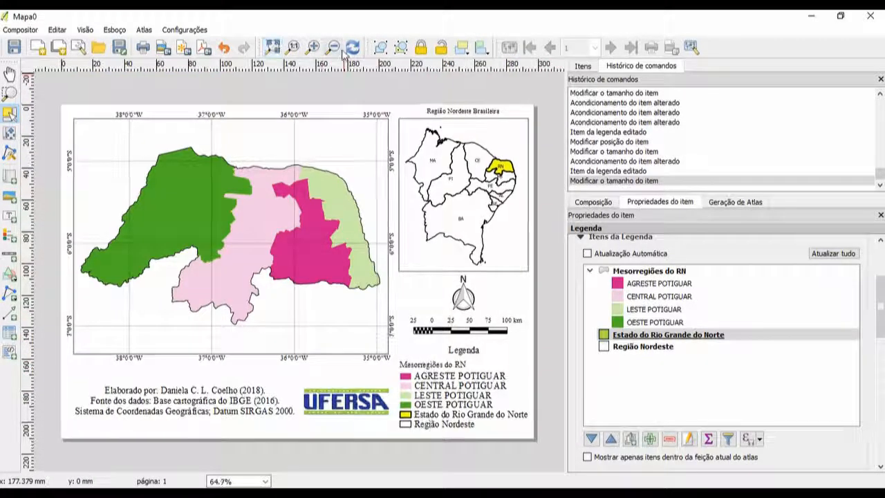
pyautogui.click(353, 47)
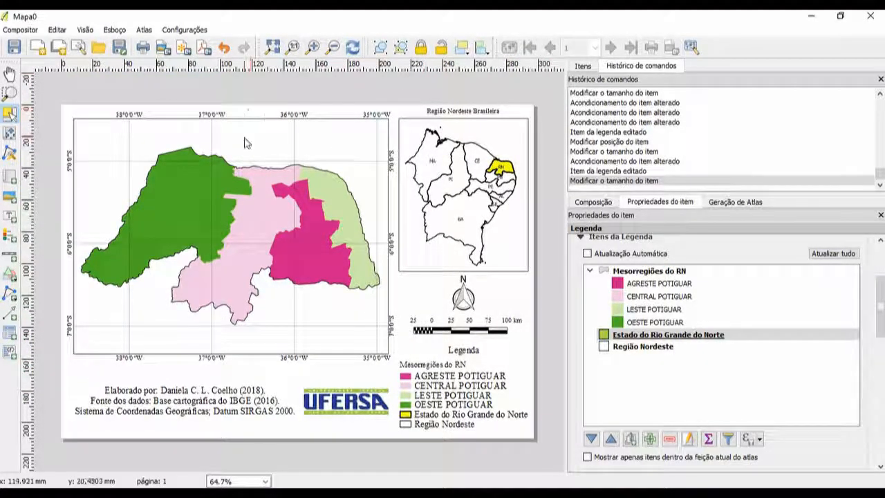
# Step: Add an arrow linking the Leste Potiguar area of the main map to the yellow RN state in the inset, pointing at RN, and adjust its size slightly
pyautogui.click(12, 274)
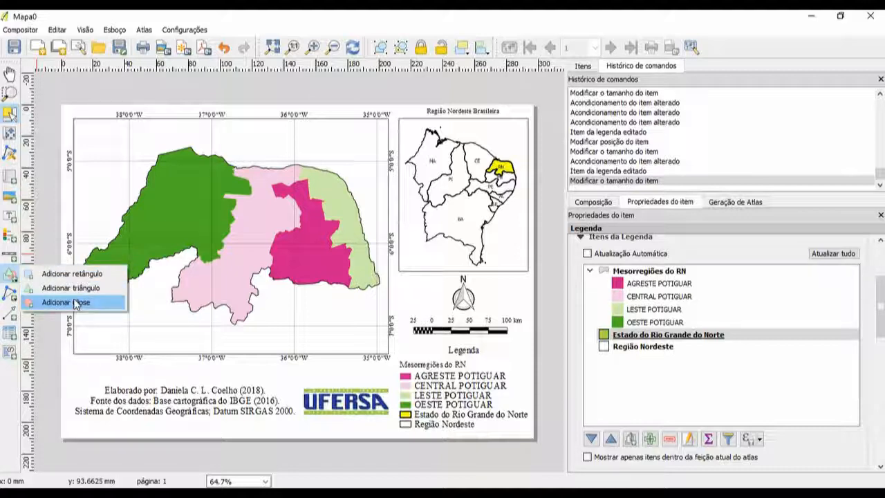
pyautogui.click(214, 18)
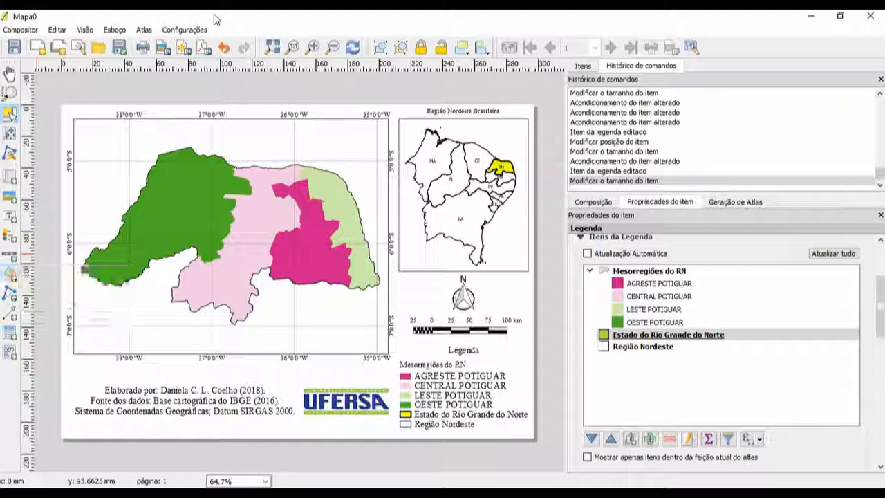
pyautogui.click(14, 315)
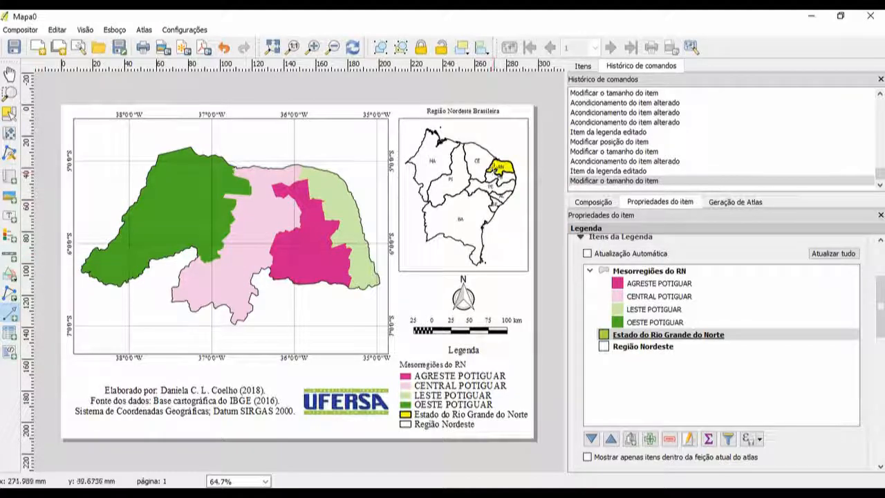
pyautogui.moveTo(495, 168); pyautogui.dragTo(345, 227)
pyautogui.click(361, 263)
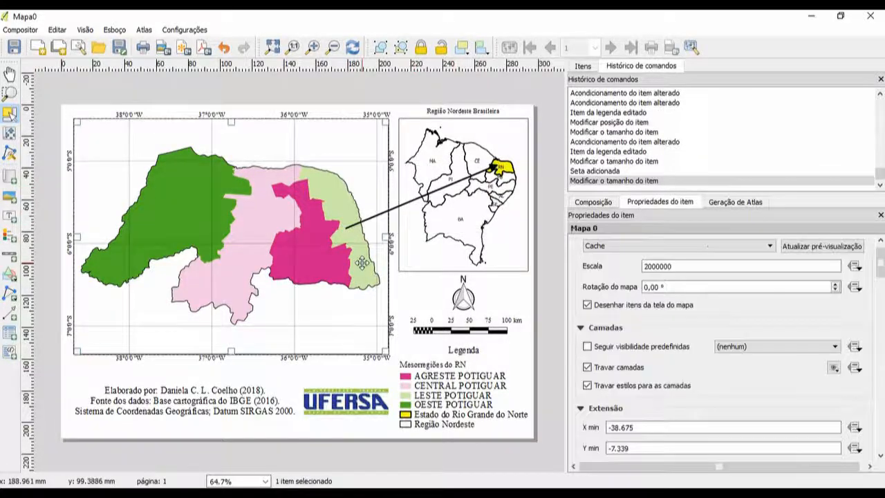
pyautogui.moveTo(494, 170); pyautogui.dragTo(498, 165)
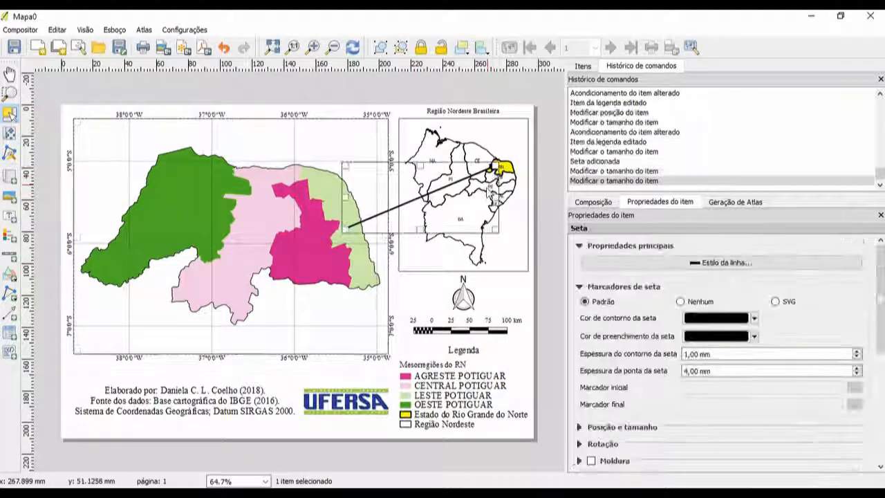
pyautogui.click(541, 124)
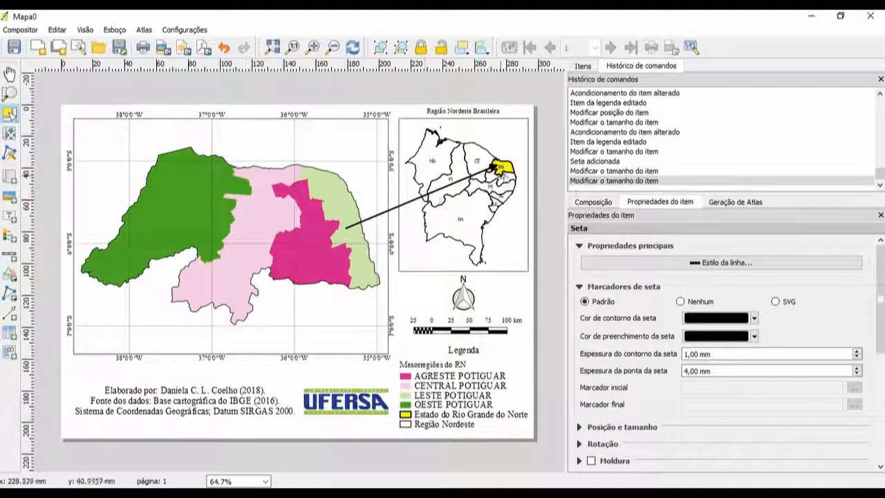
# Step: Examine the arrow's simple-line style and its marker and item properties
pyautogui.click(409, 204)
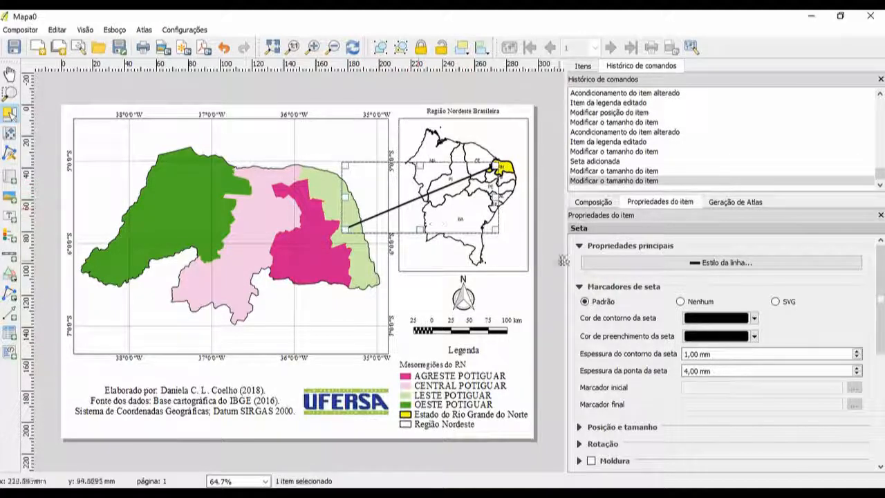
pyautogui.click(705, 270)
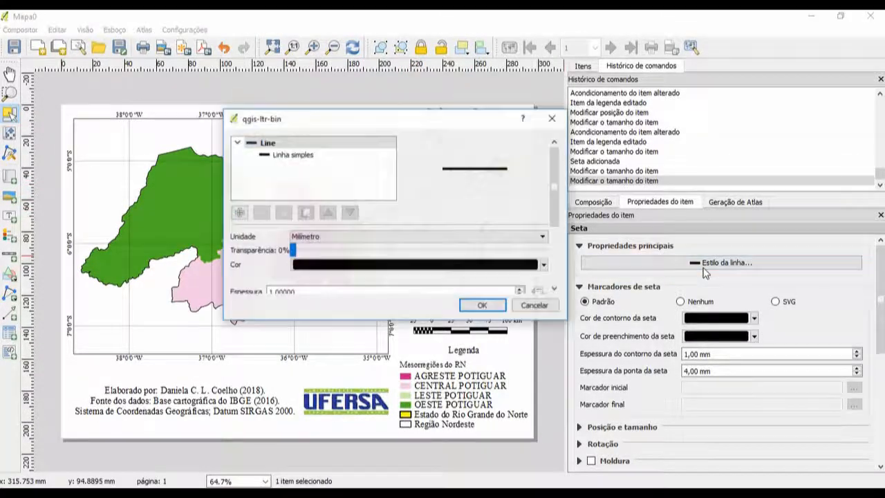
pyautogui.click(336, 155)
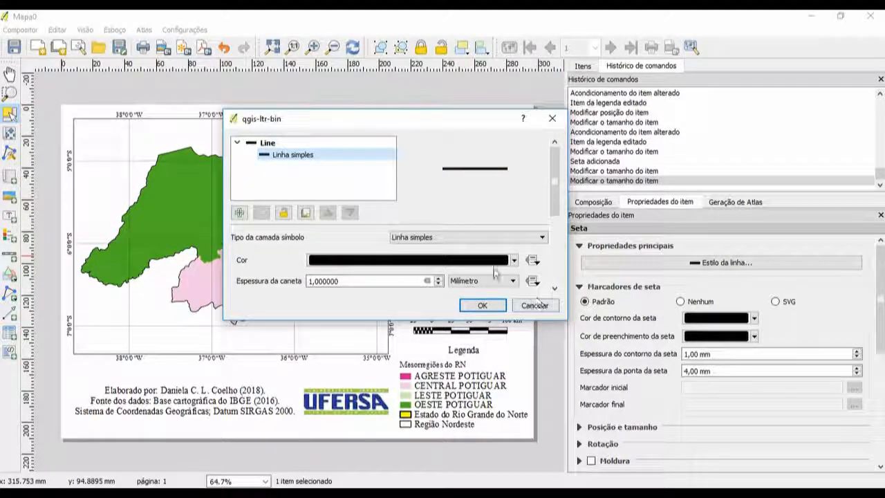
pyautogui.click(528, 309)
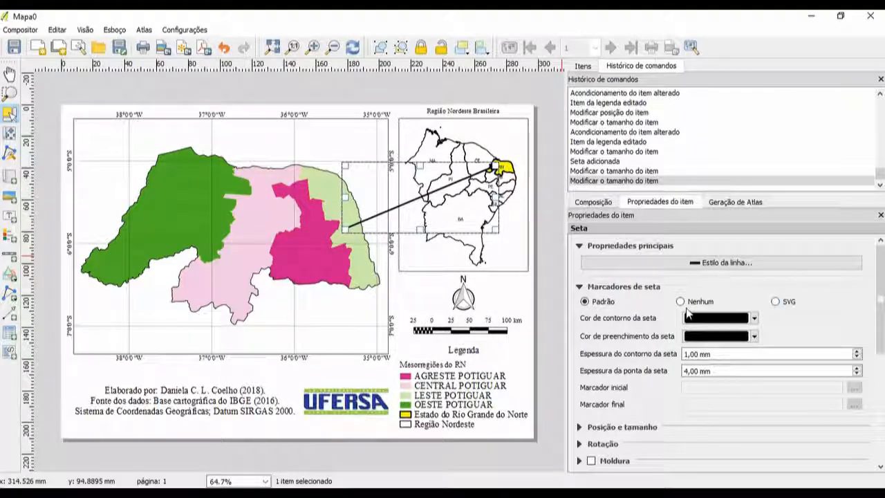
pyautogui.scroll(-5, 582, 324)
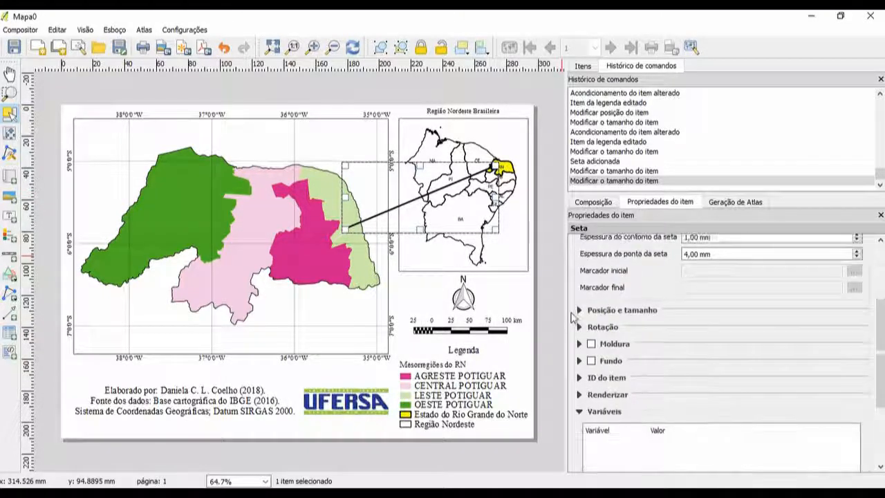
pyautogui.click(542, 230)
pyautogui.click(401, 207)
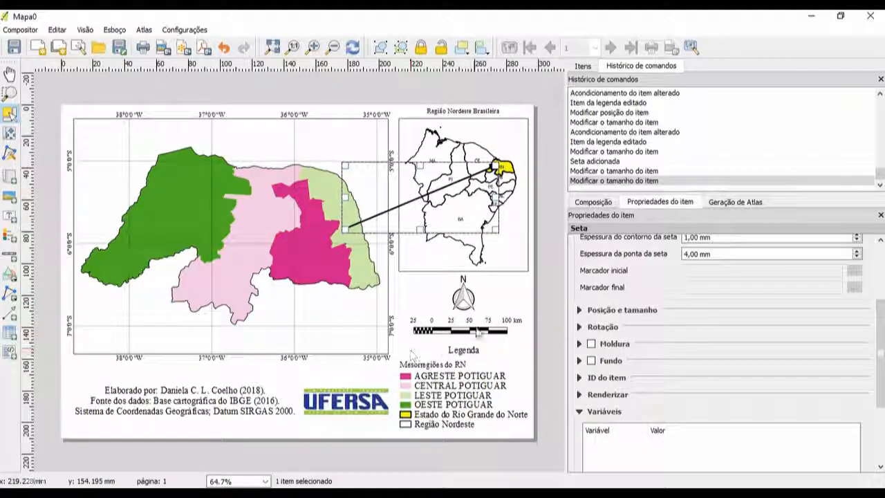
pyautogui.click(552, 264)
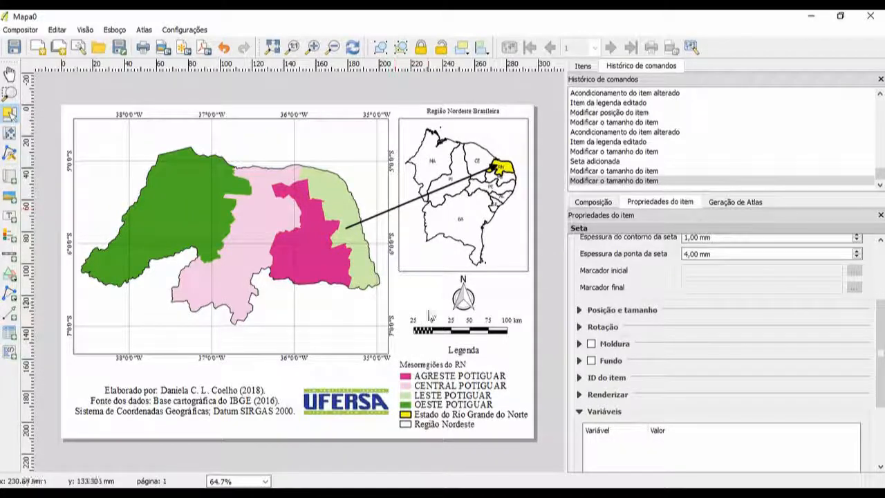
# Step: Nudge the legend very slightly up and left on the page and deselect it
pyautogui.moveTo(470, 398); pyautogui.dragTo(469, 398)
pyautogui.click(546, 390)
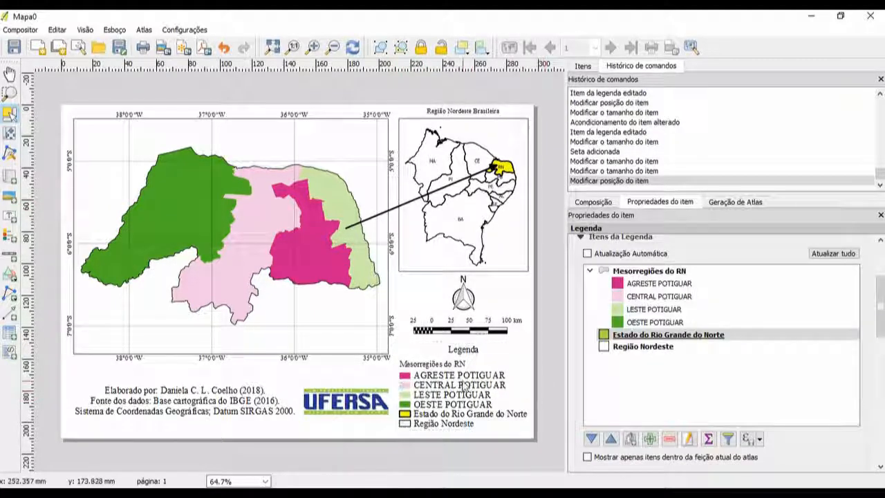